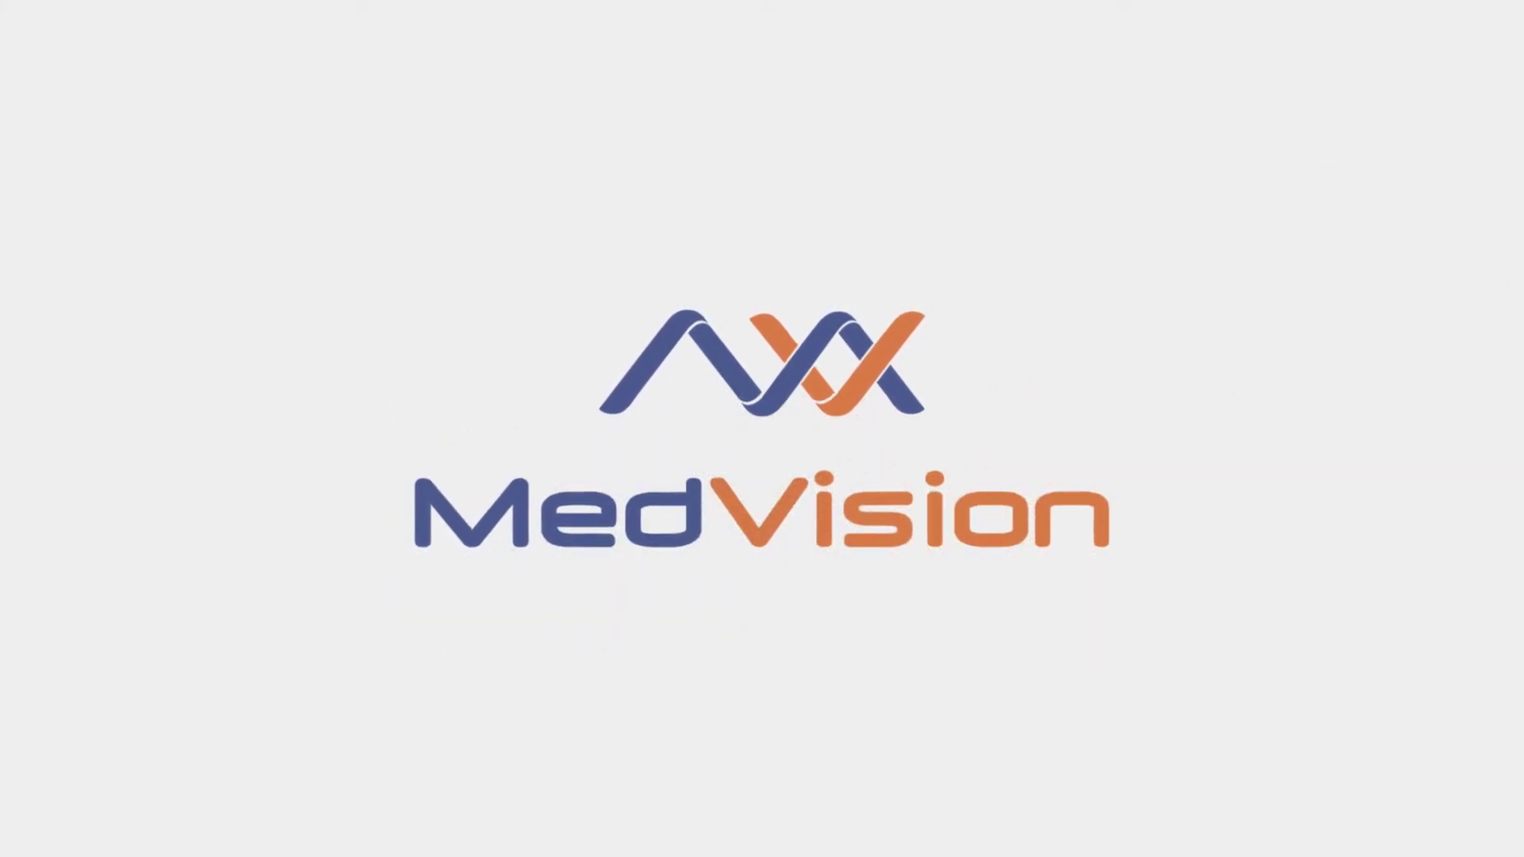
- Sign in with the login and password, then pick the 43-year-old patient's case
{"action": "type", "text": "admin"}
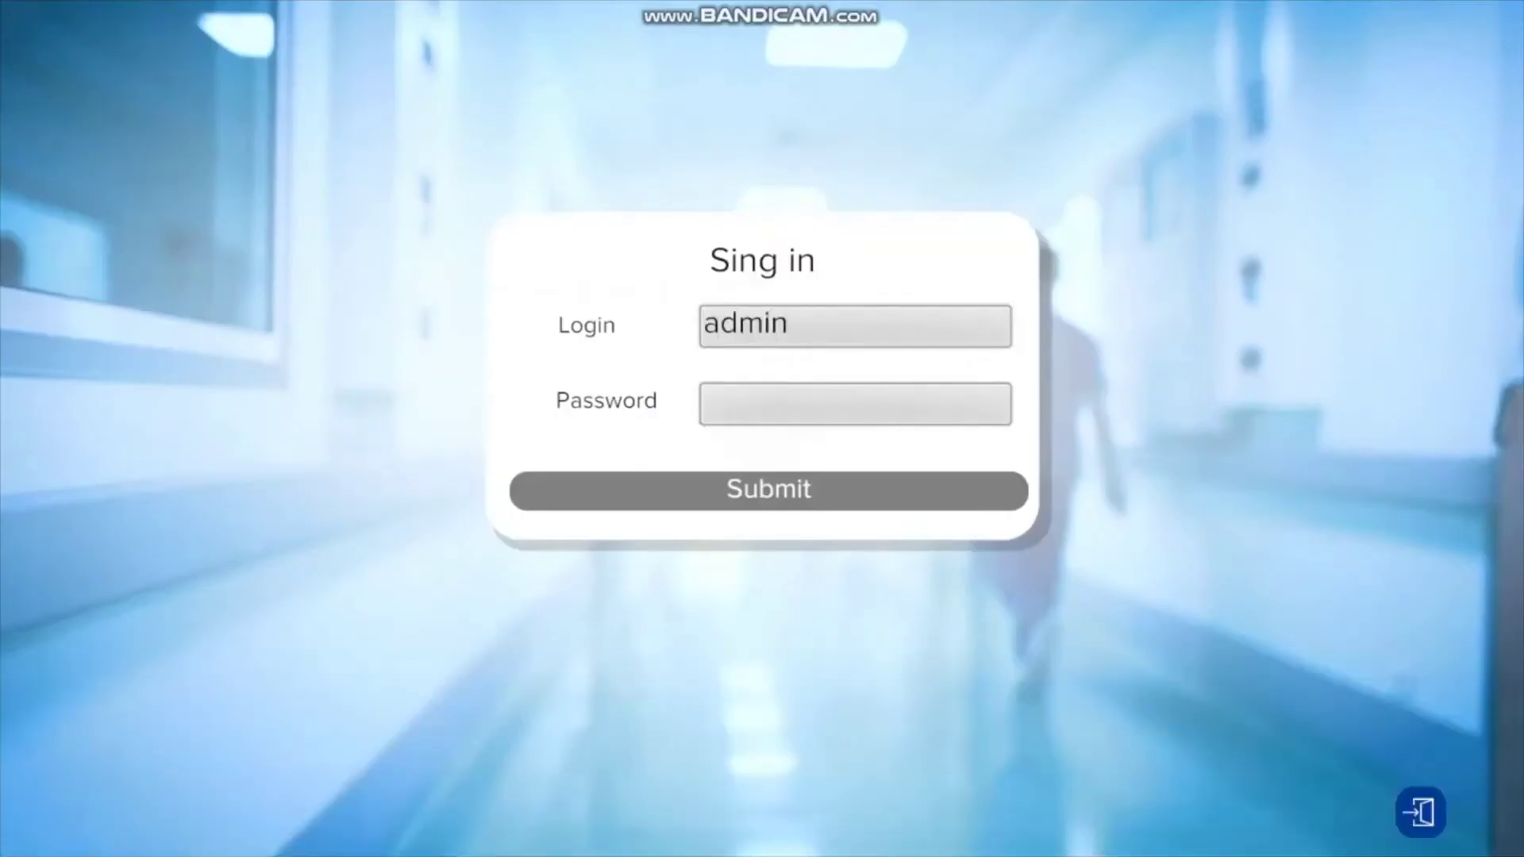
{"action": "left_click", "coordinate": [854, 402]}
{"action": "type", "text": "admin"}
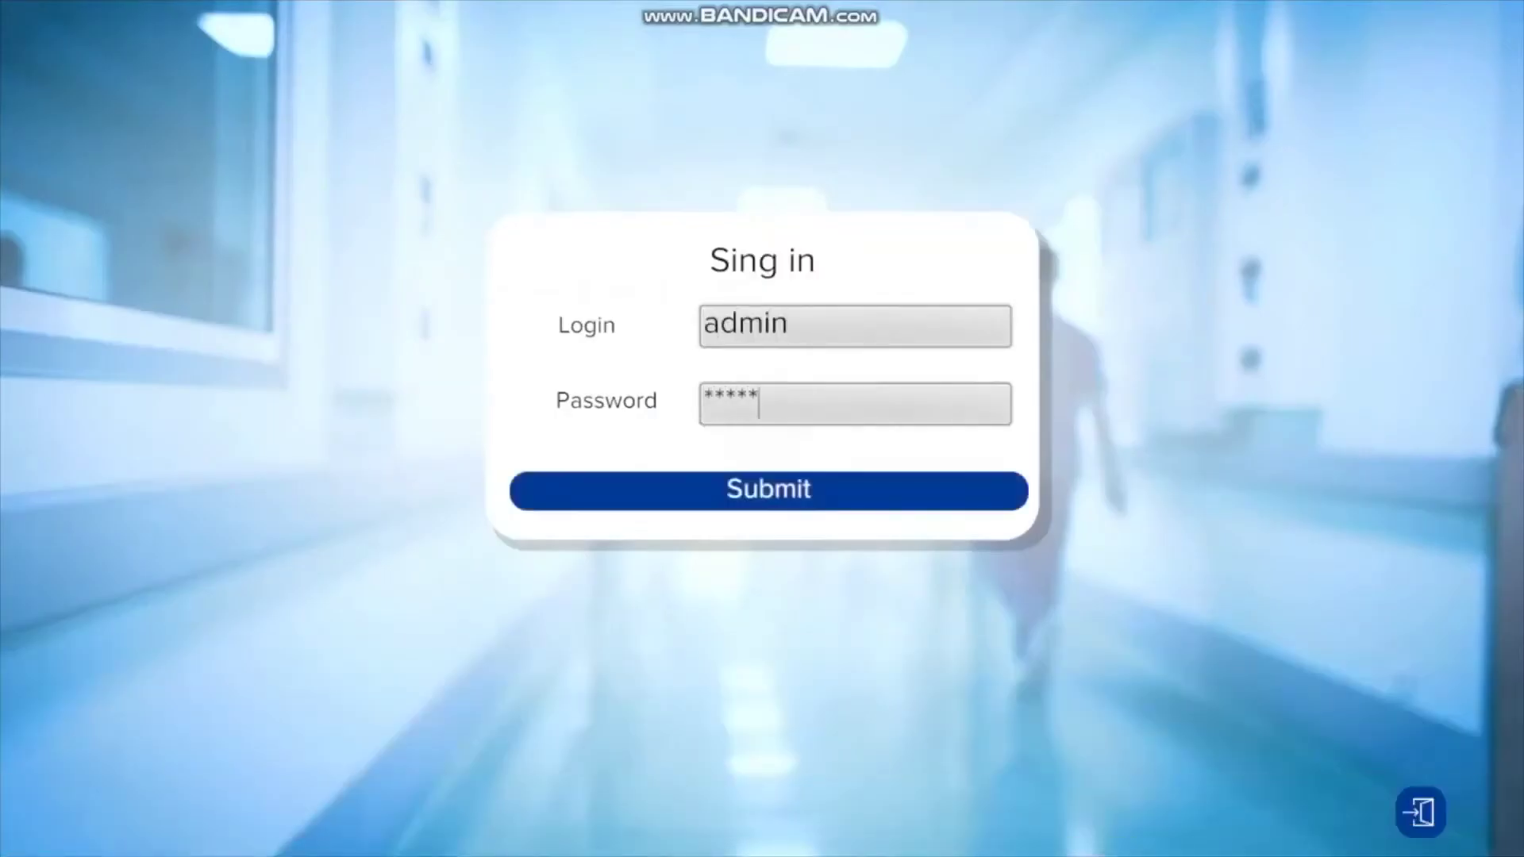
{"action": "left_click", "coordinate": [769, 487]}
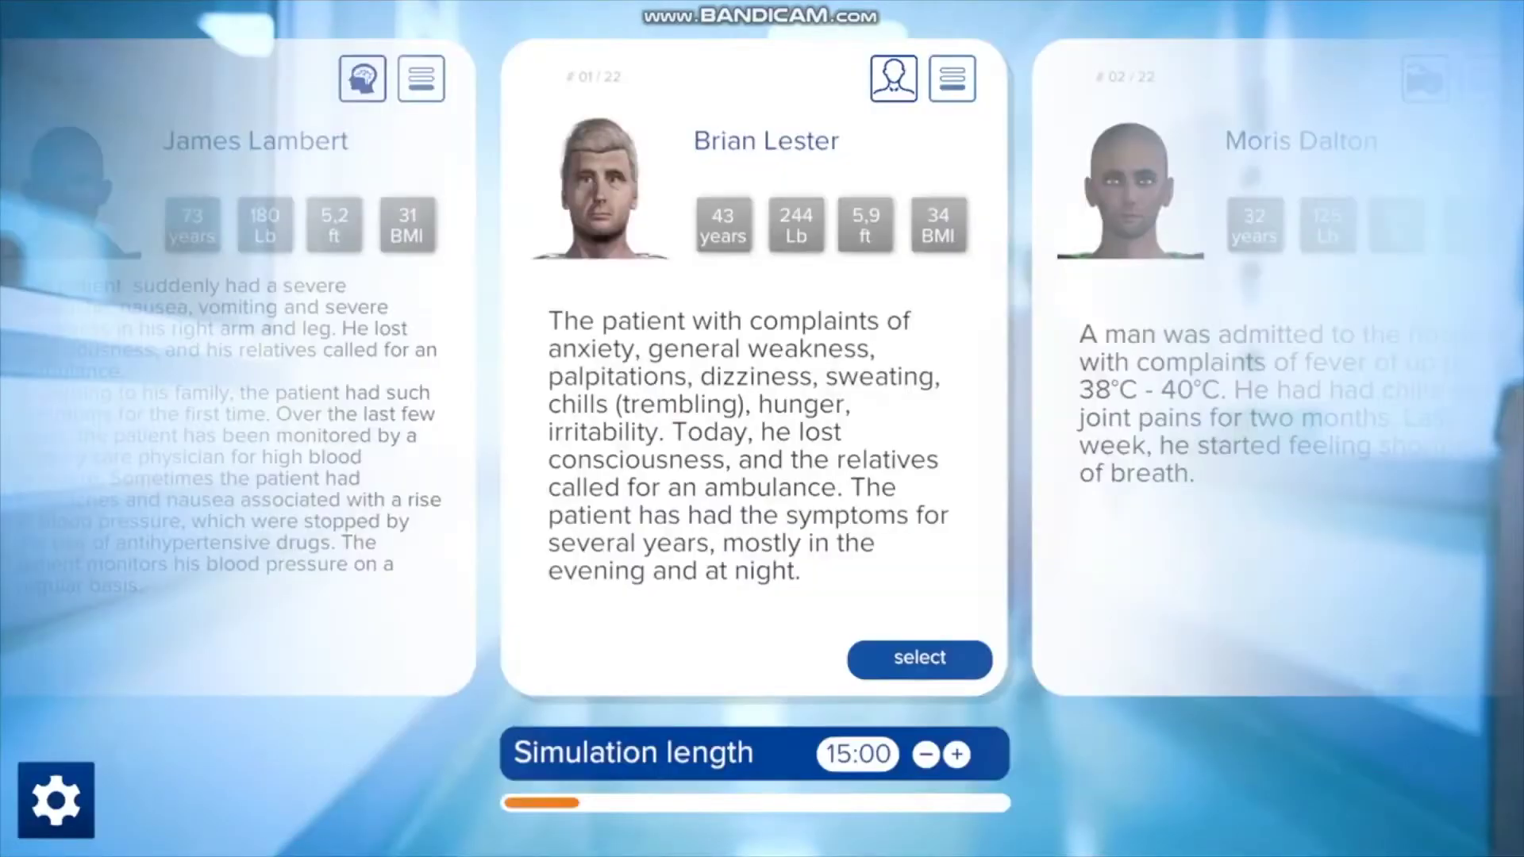
{"action": "left_click", "coordinate": [920, 659]}
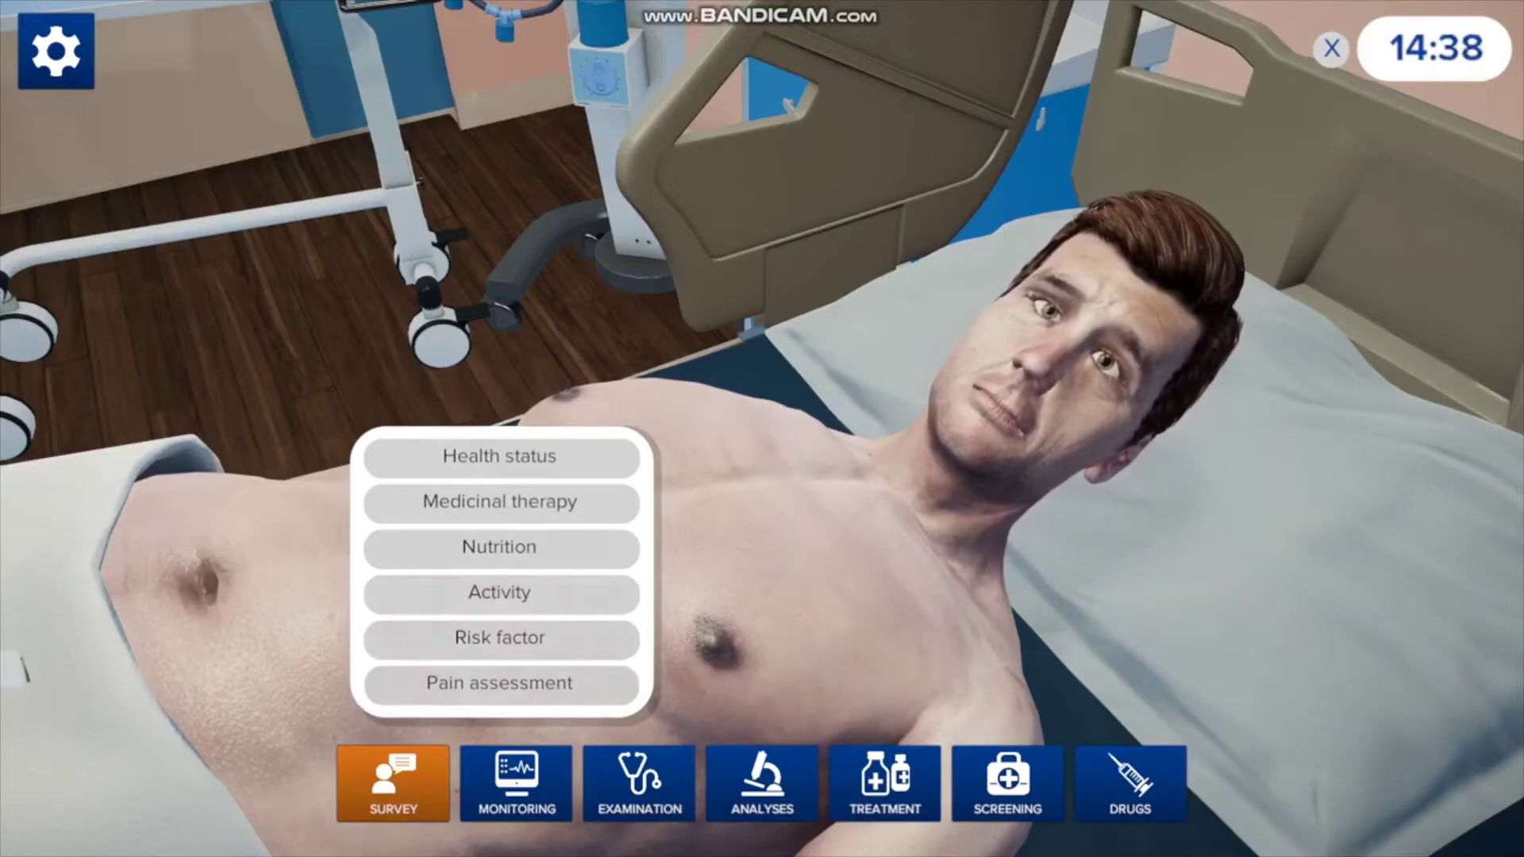
- Ask the patient 'How are you feeling?' from the Health status survey questions
{"action": "left_click", "coordinate": [500, 455]}
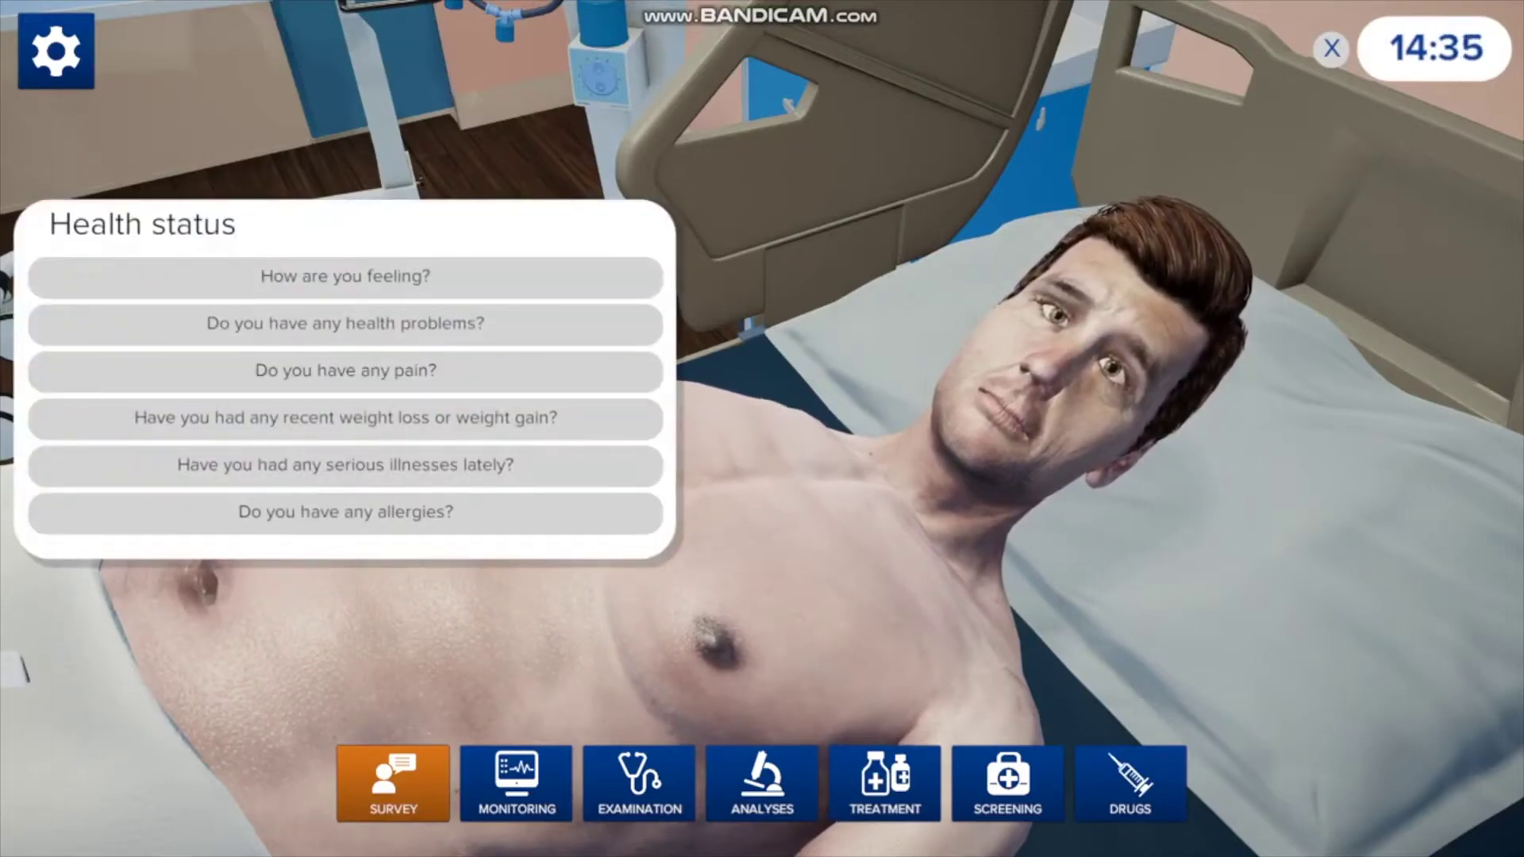
{"action": "left_click", "coordinate": [346, 277]}
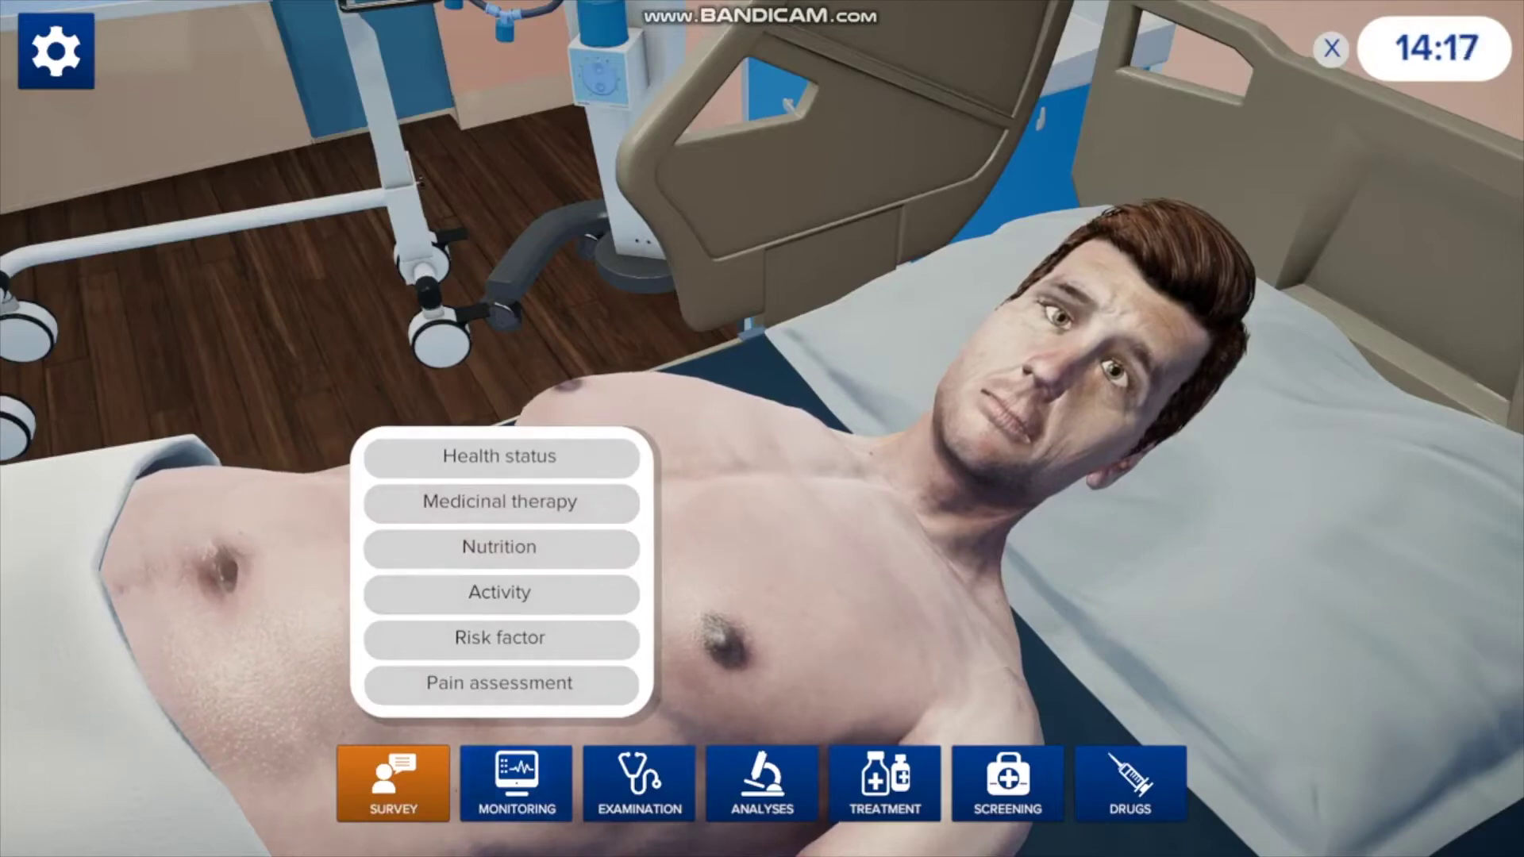
{"action": "left_click", "coordinate": [516, 783]}
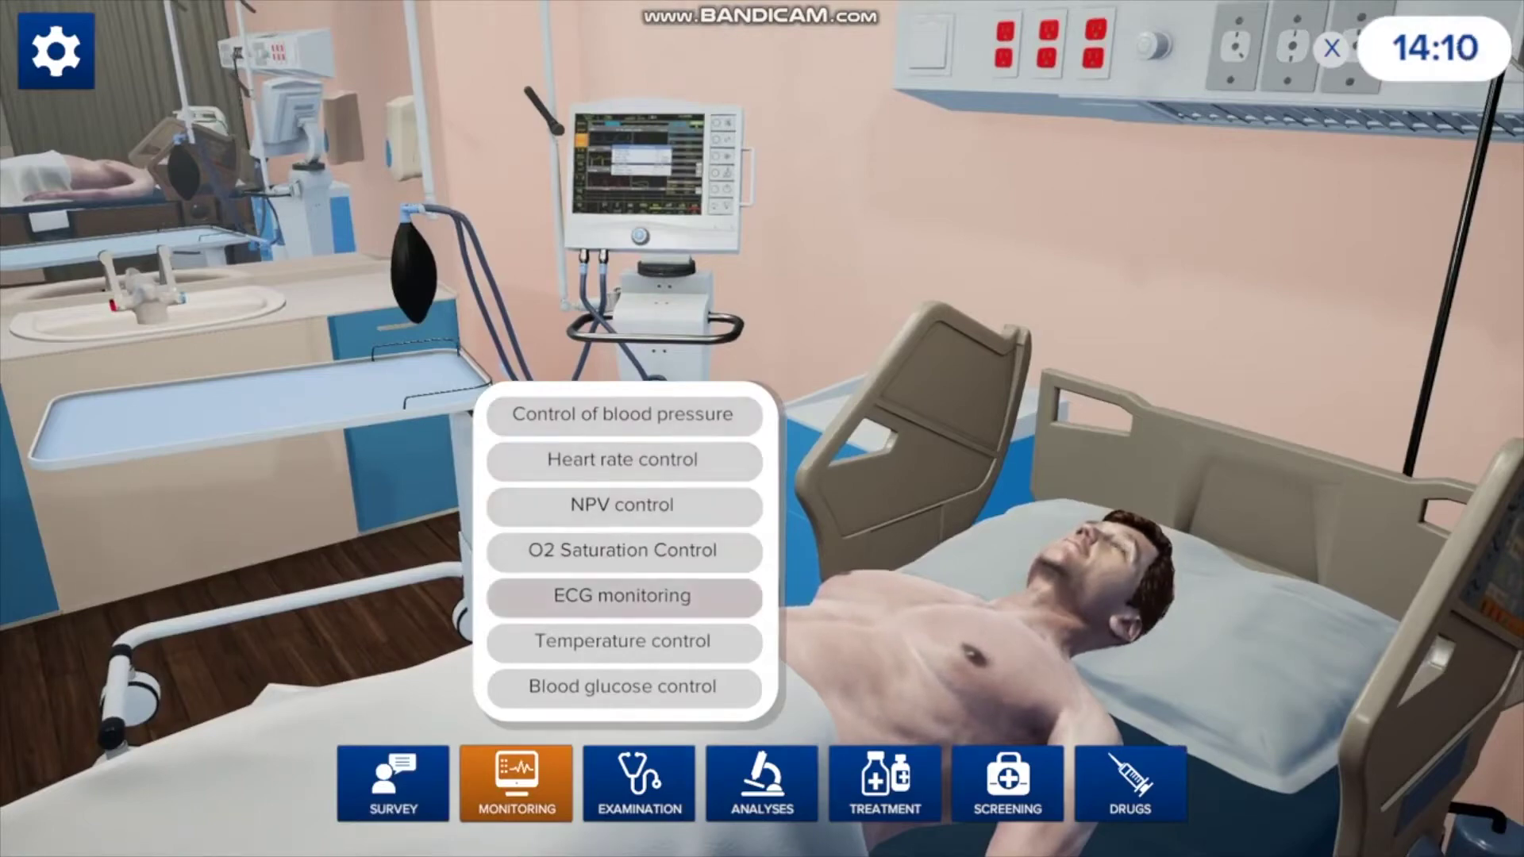
- Start ECG monitoring and blood pressure control so the monitor reads 145/85
{"action": "left_click", "coordinate": [623, 595]}
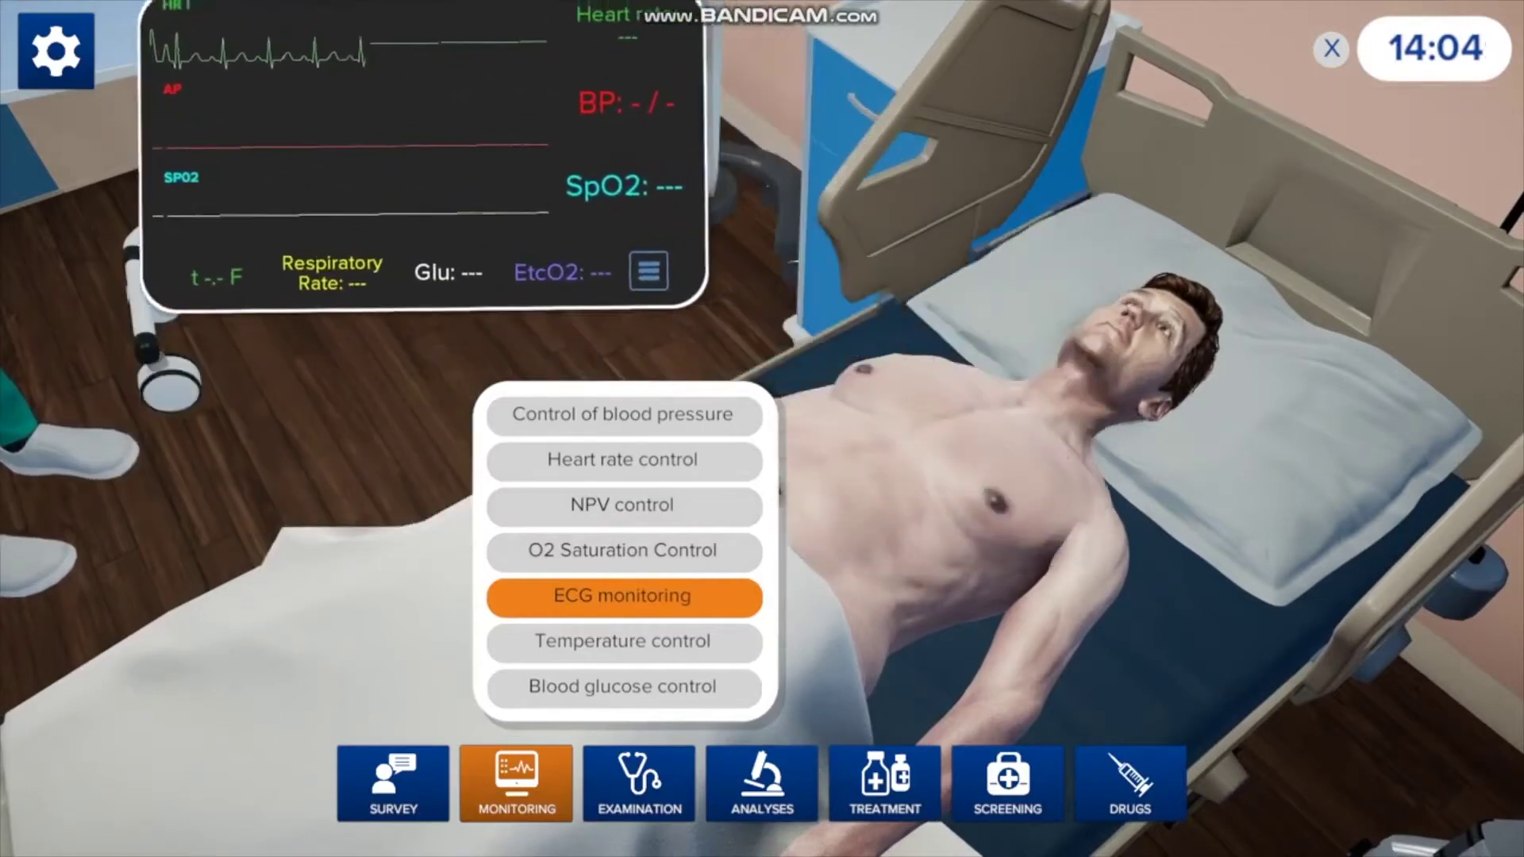
{"action": "left_click", "coordinate": [623, 414]}
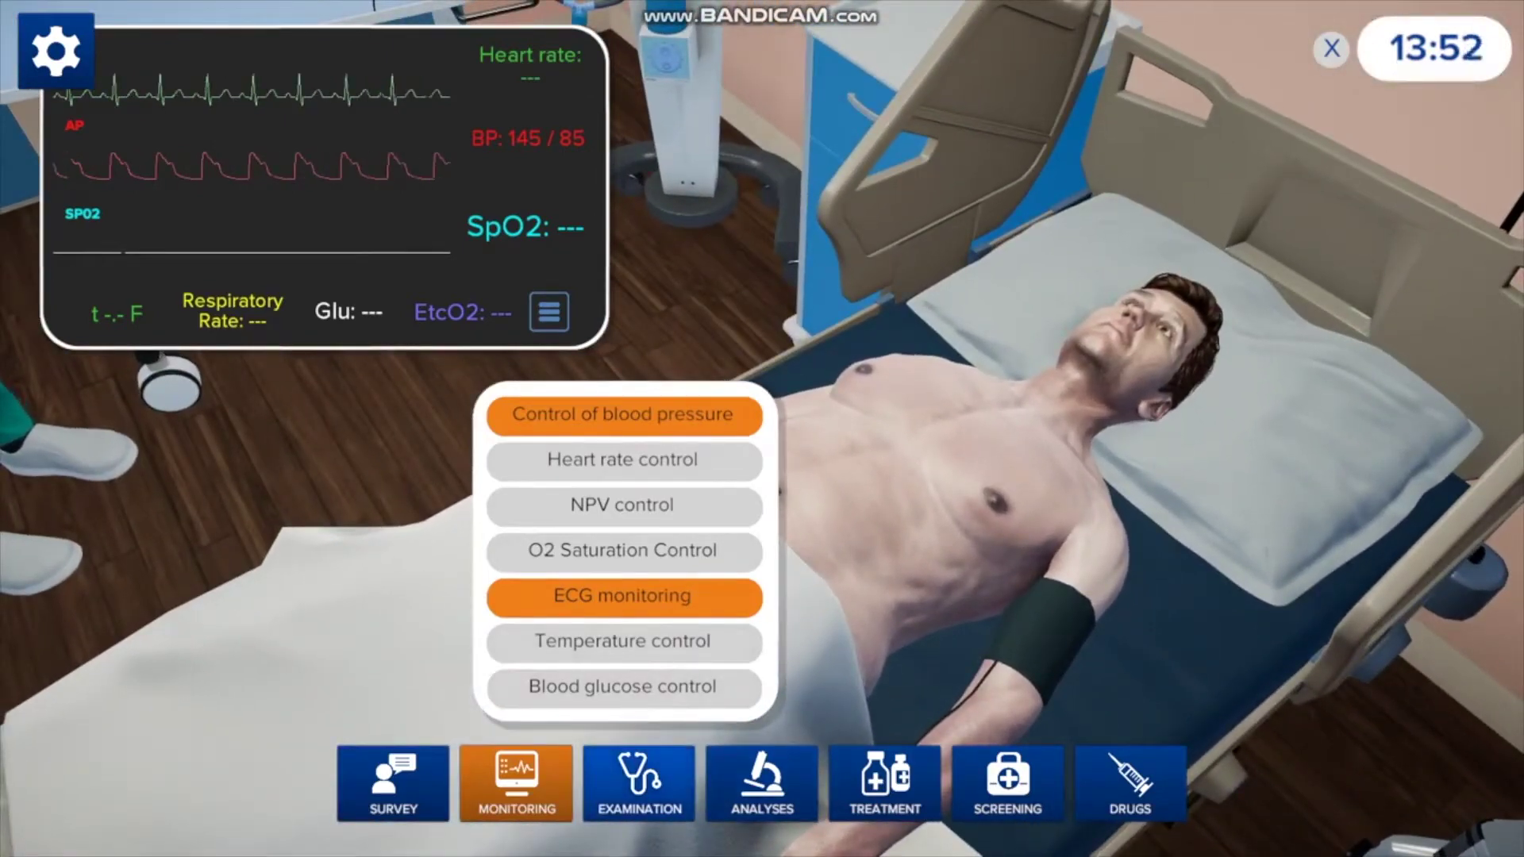
{"action": "left_click", "coordinate": [640, 782]}
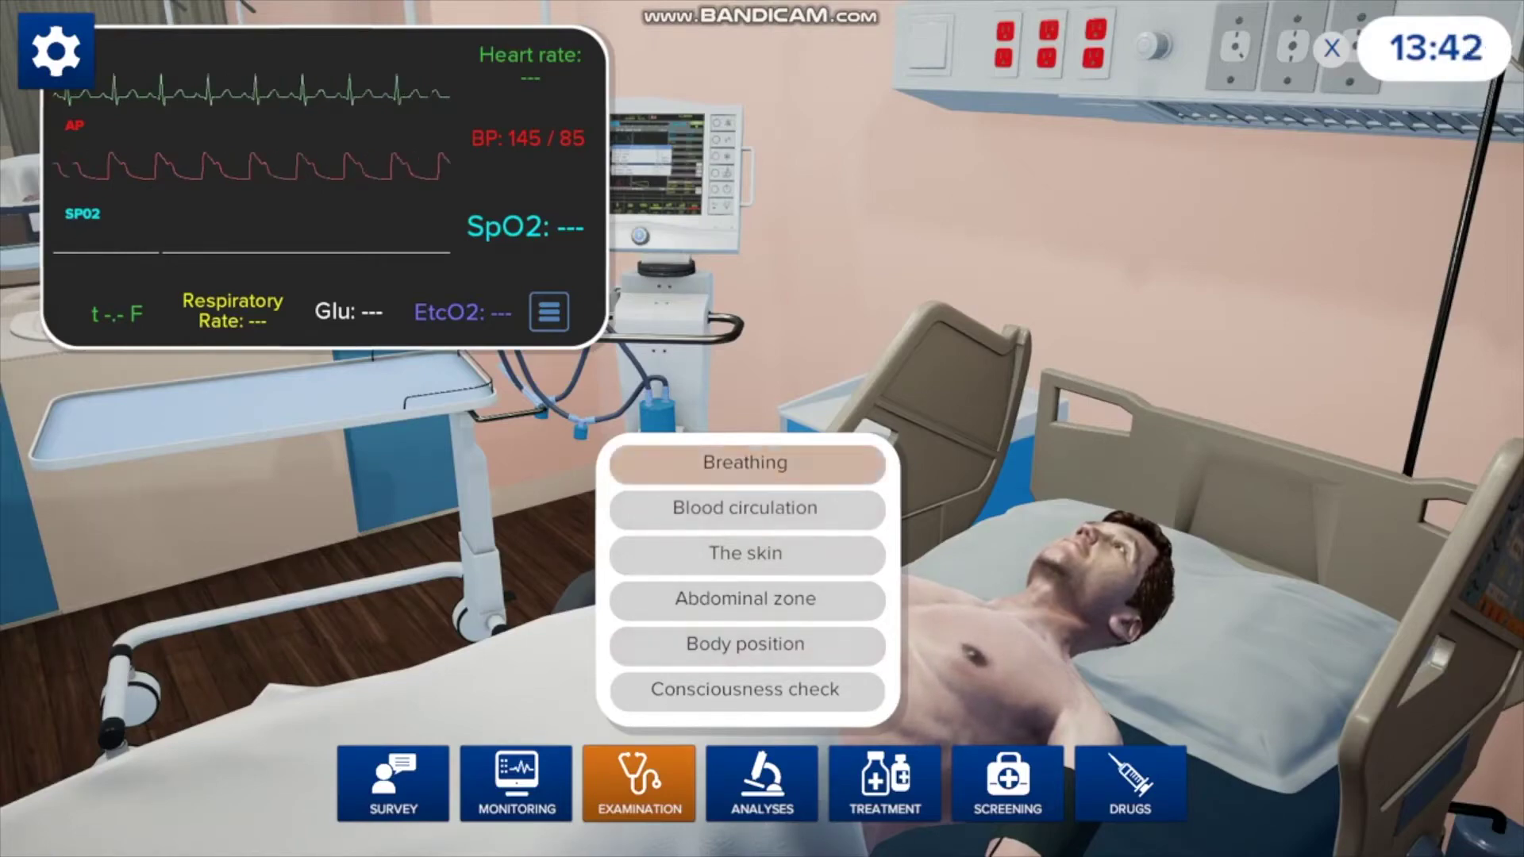
- Listen to the patient's breathing with the stethoscope and raise the bed head to 45 degrees
{"action": "left_click", "coordinate": [745, 463]}
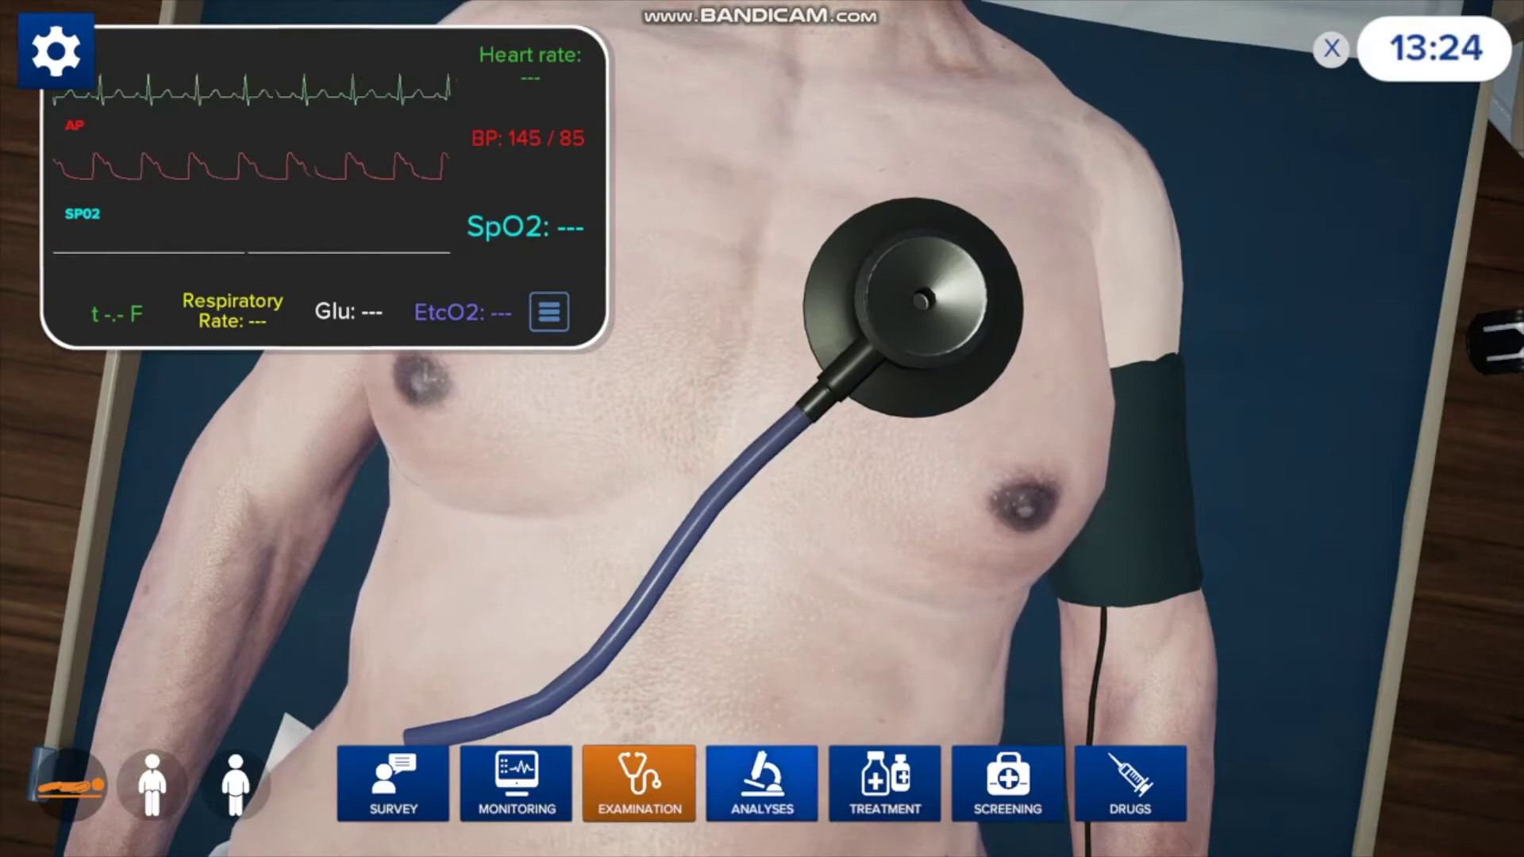
{"action": "left_click", "coordinate": [640, 784]}
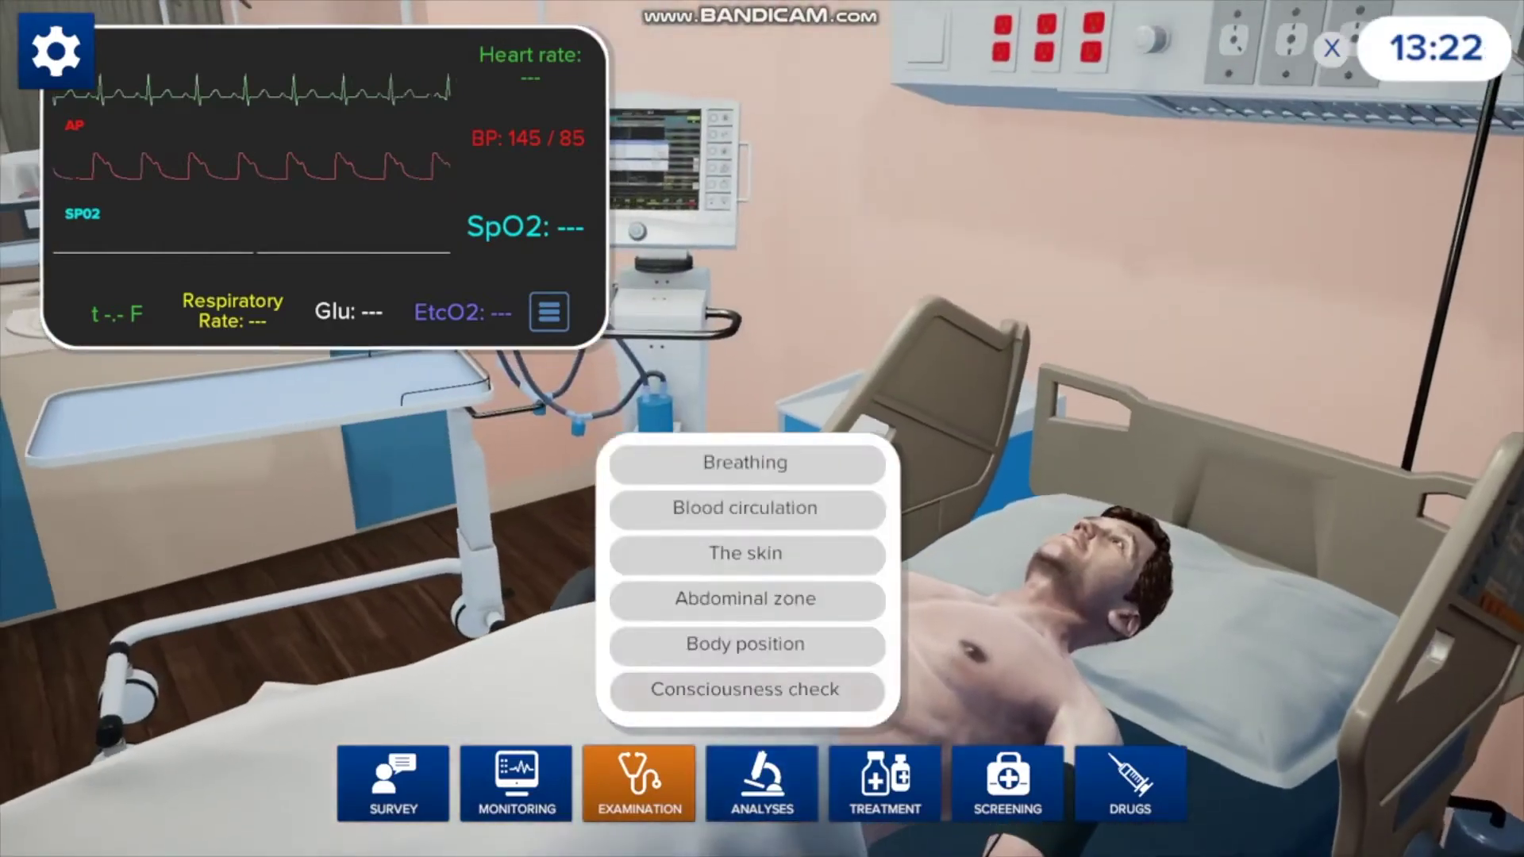
{"action": "left_click", "coordinate": [746, 644]}
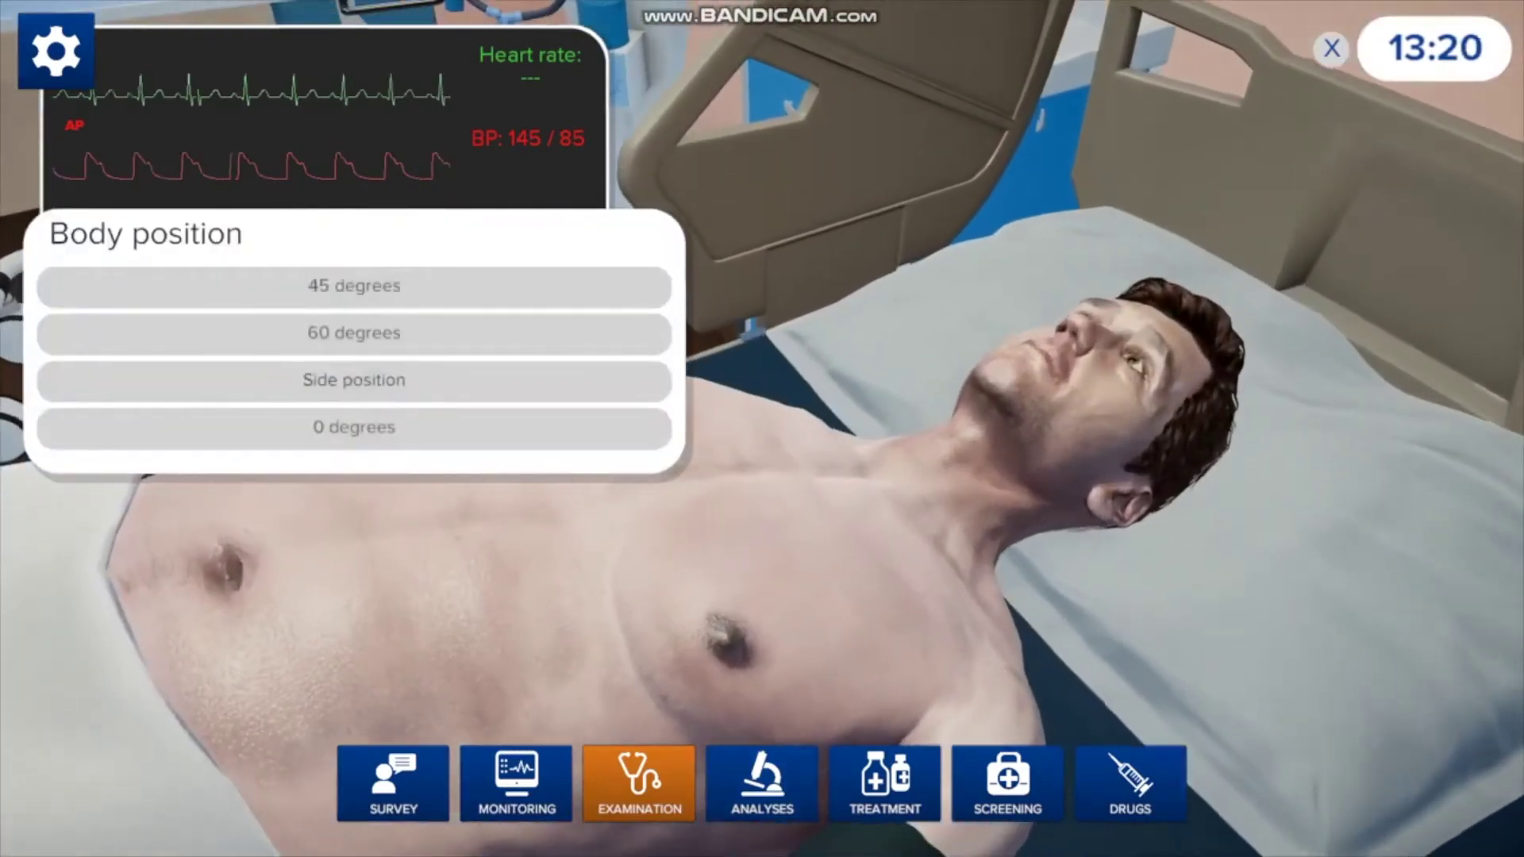
{"action": "left_click", "coordinate": [354, 286]}
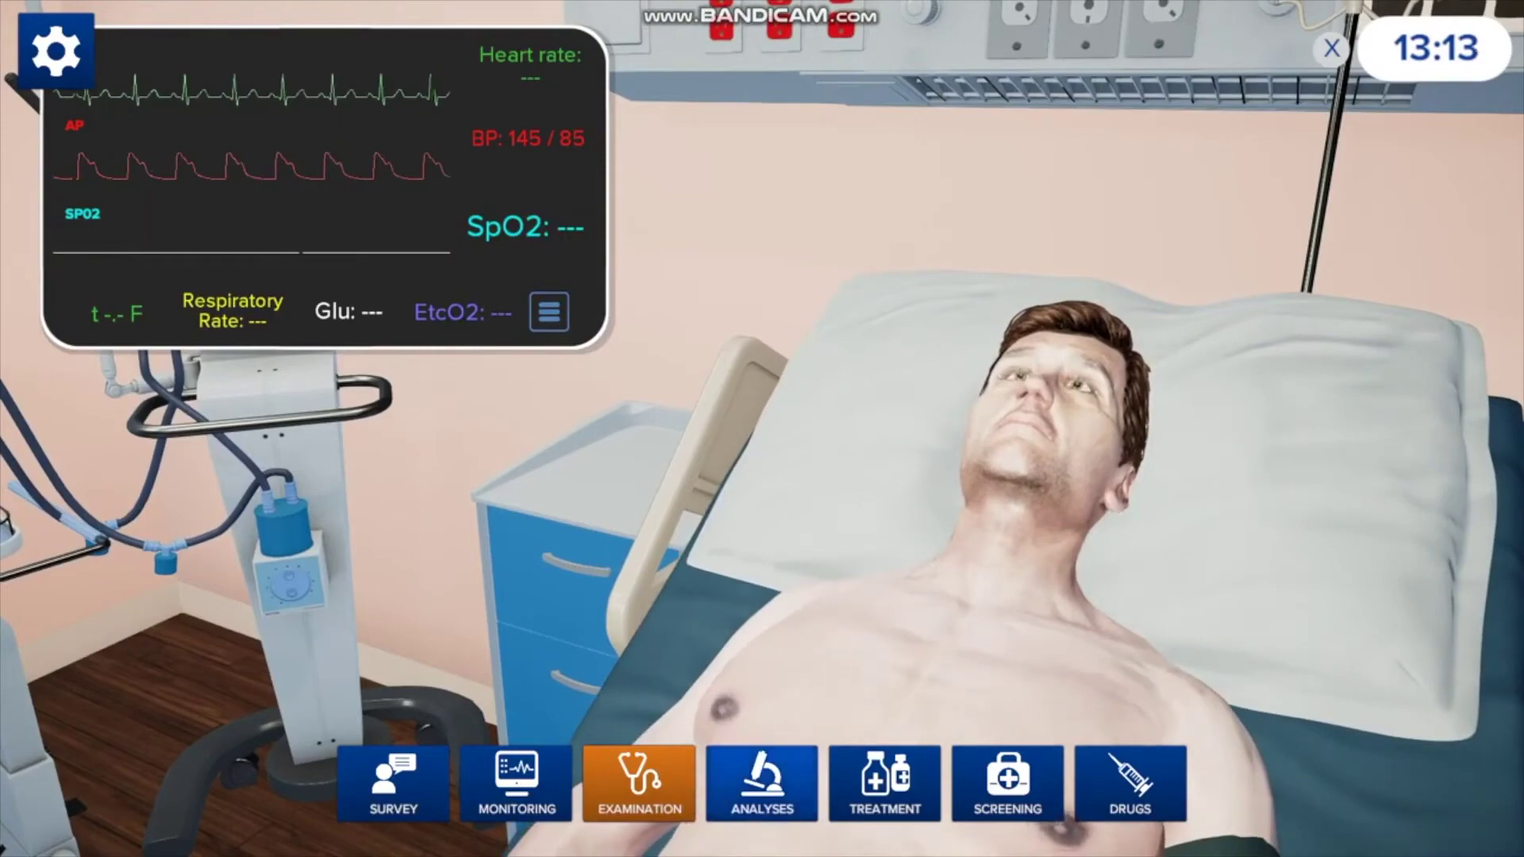
{"action": "left_click", "coordinate": [762, 781]}
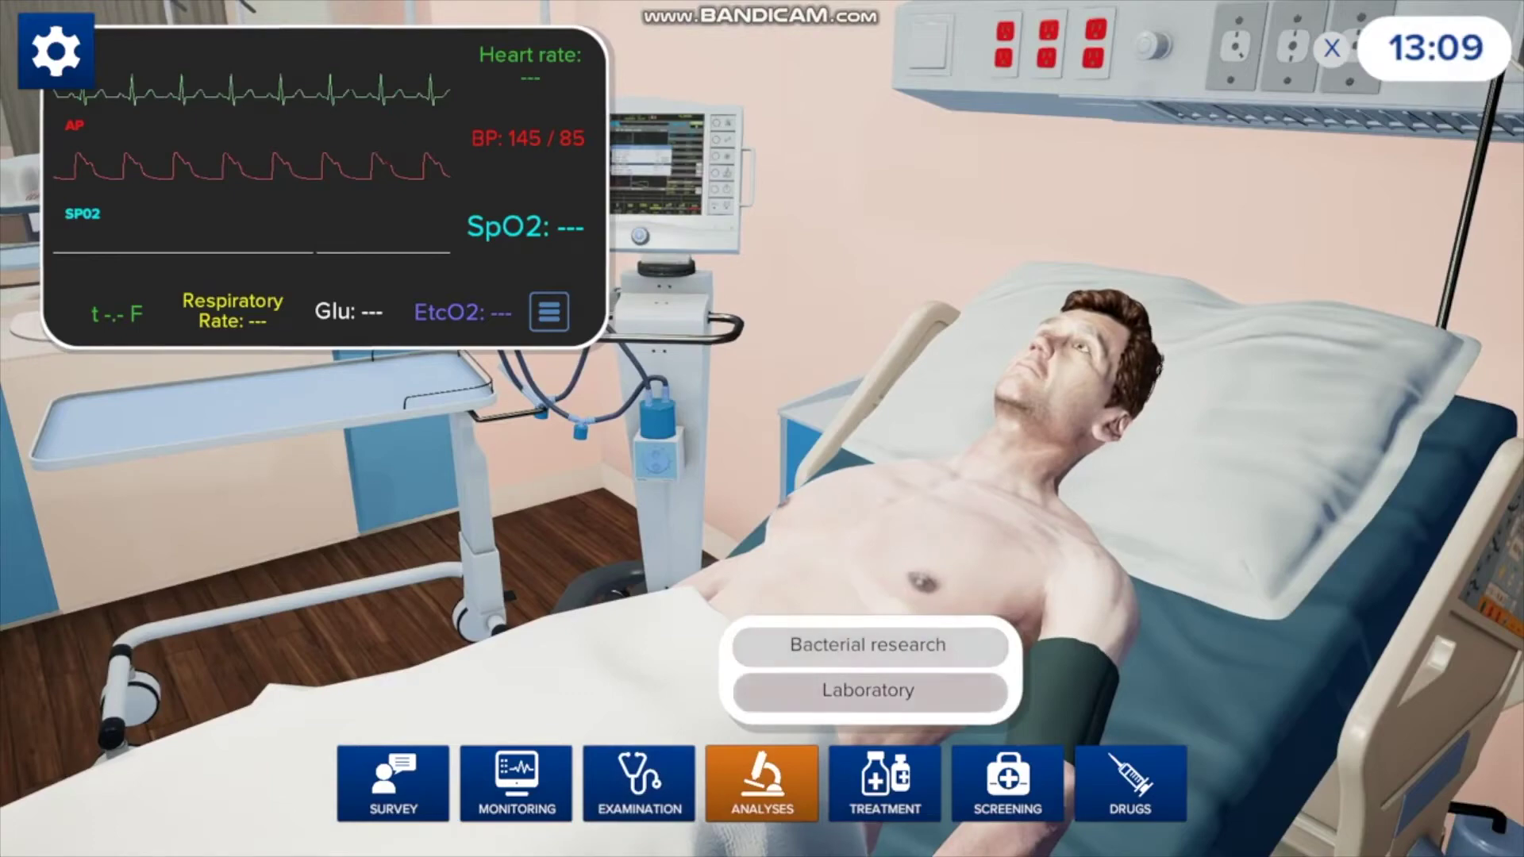
- Order a Blood chemistry lab test, which shows total cholesterol 6.12 mmol/l
{"action": "left_click", "coordinate": [868, 690]}
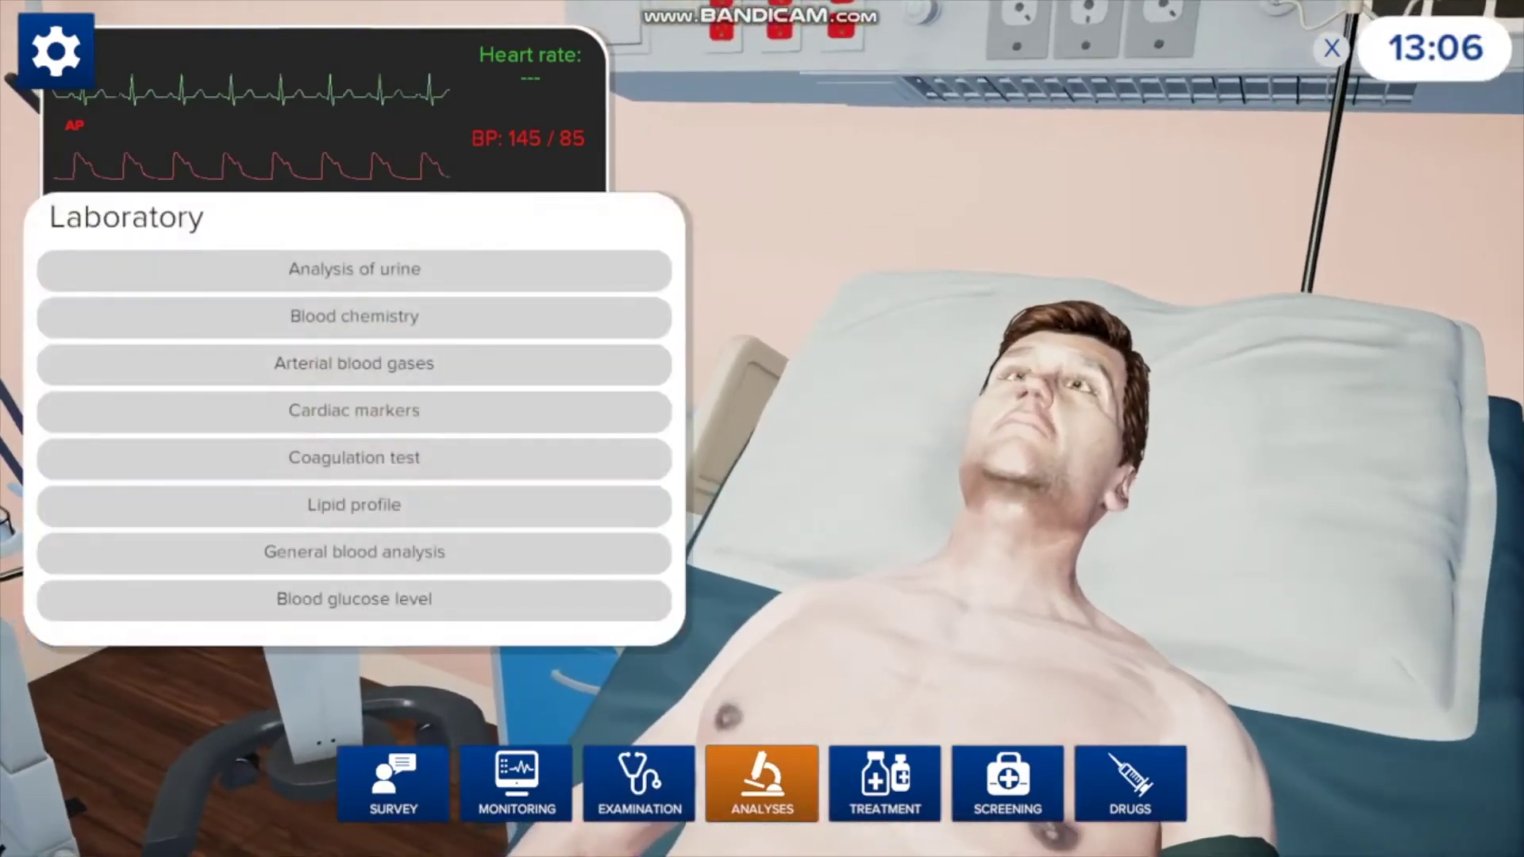
{"action": "left_click", "coordinate": [354, 316]}
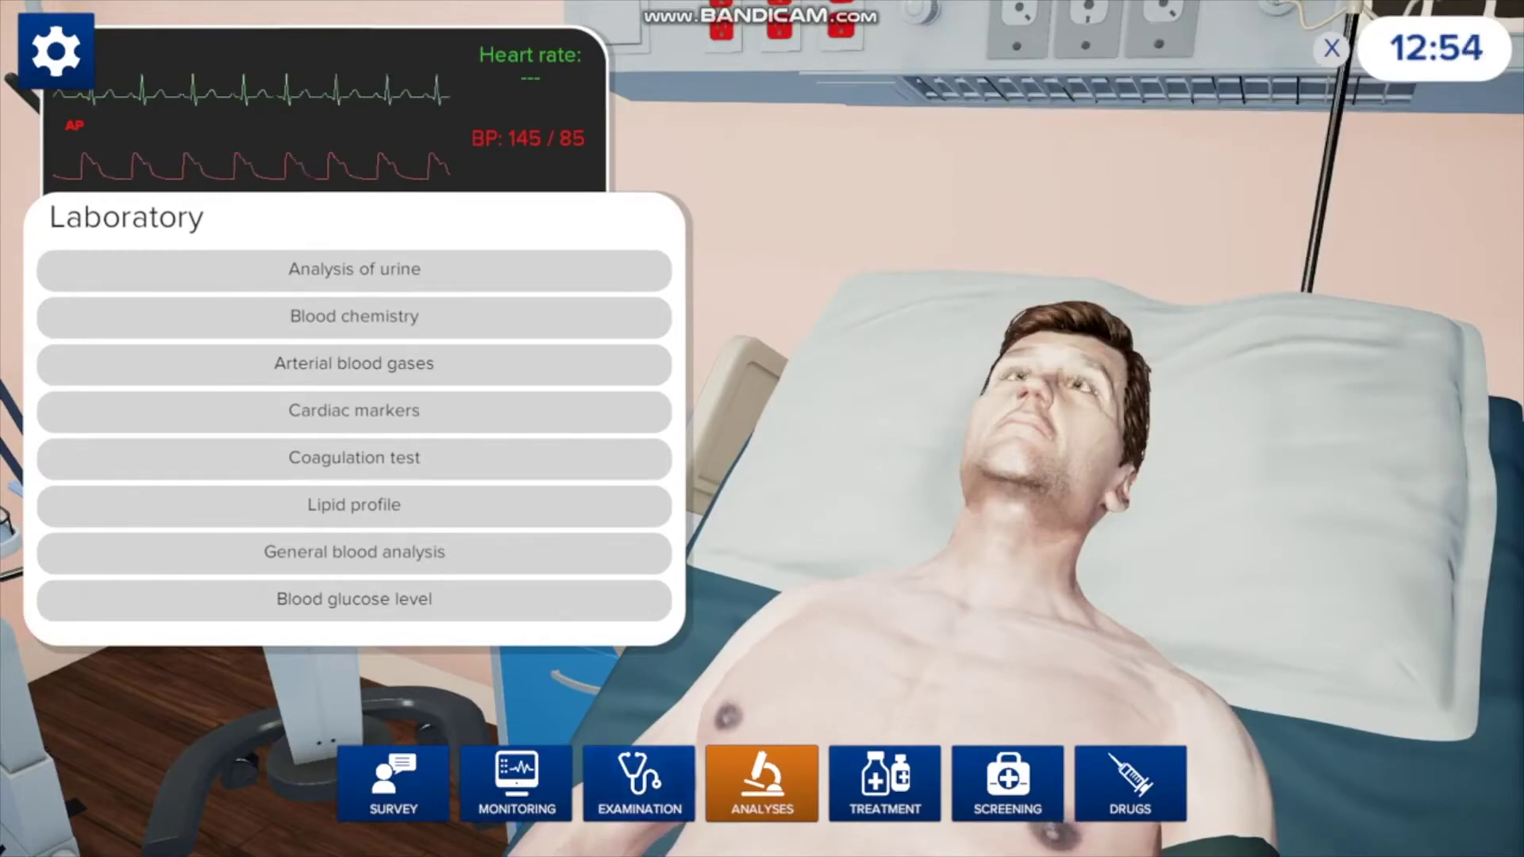
{"action": "left_click", "coordinate": [884, 782]}
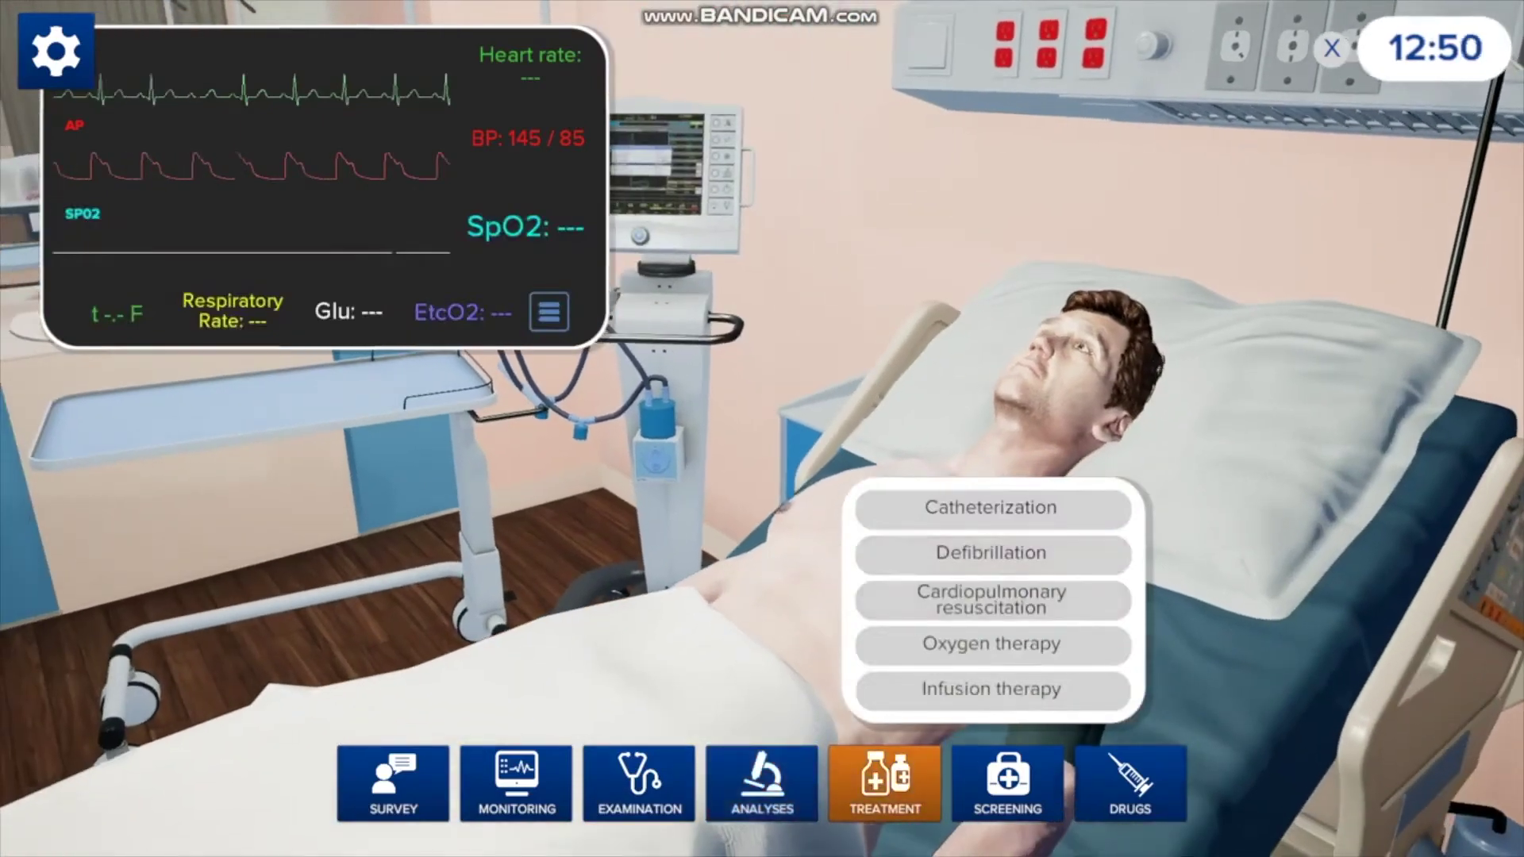
- Put the patient on oxygen therapy through a nasal cannula
{"action": "left_click", "coordinate": [990, 644]}
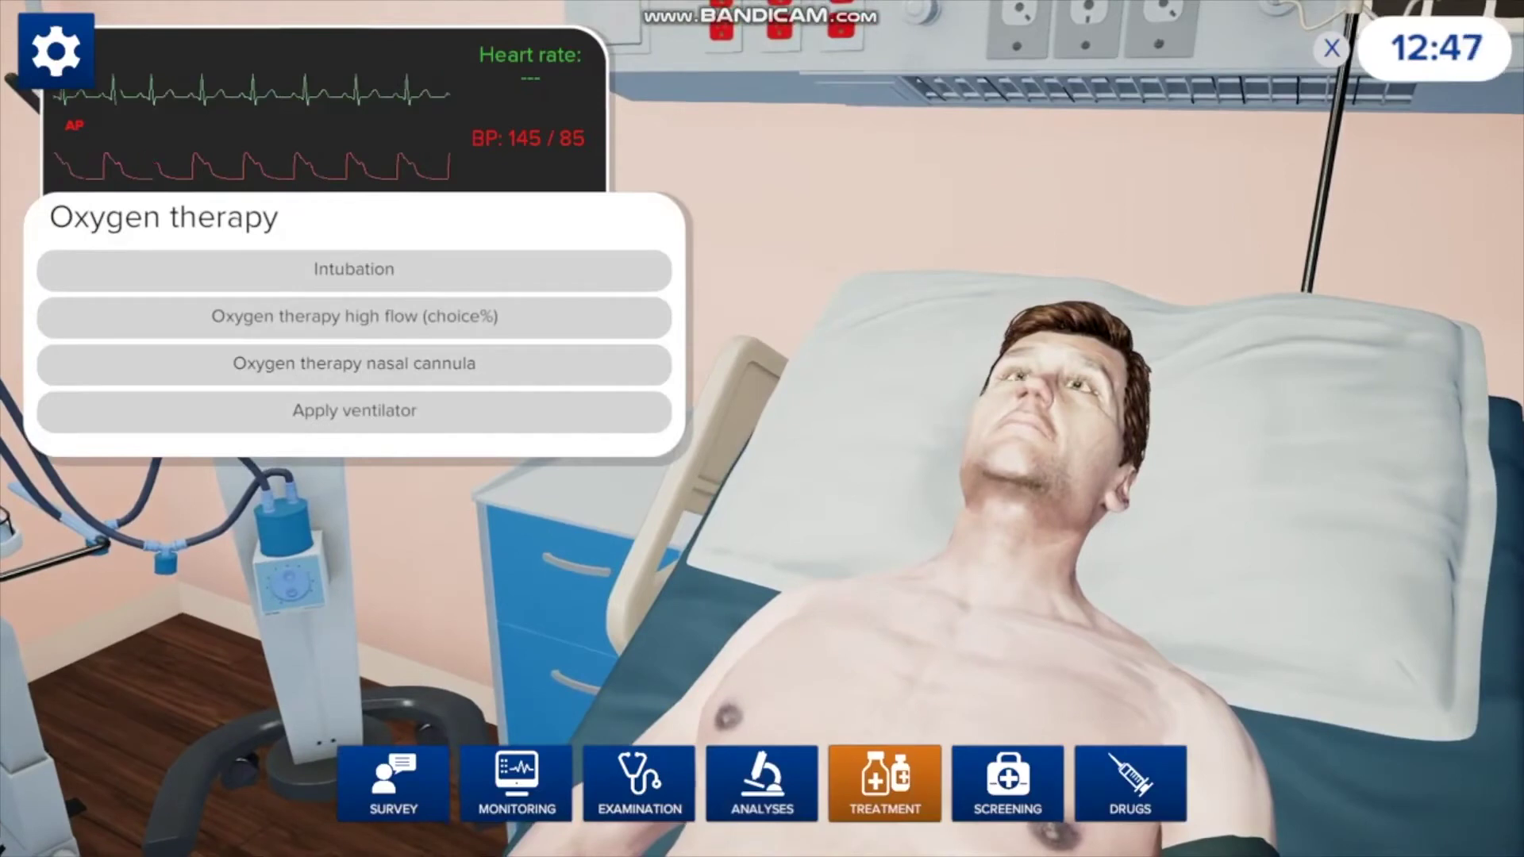
{"action": "left_click", "coordinate": [354, 364]}
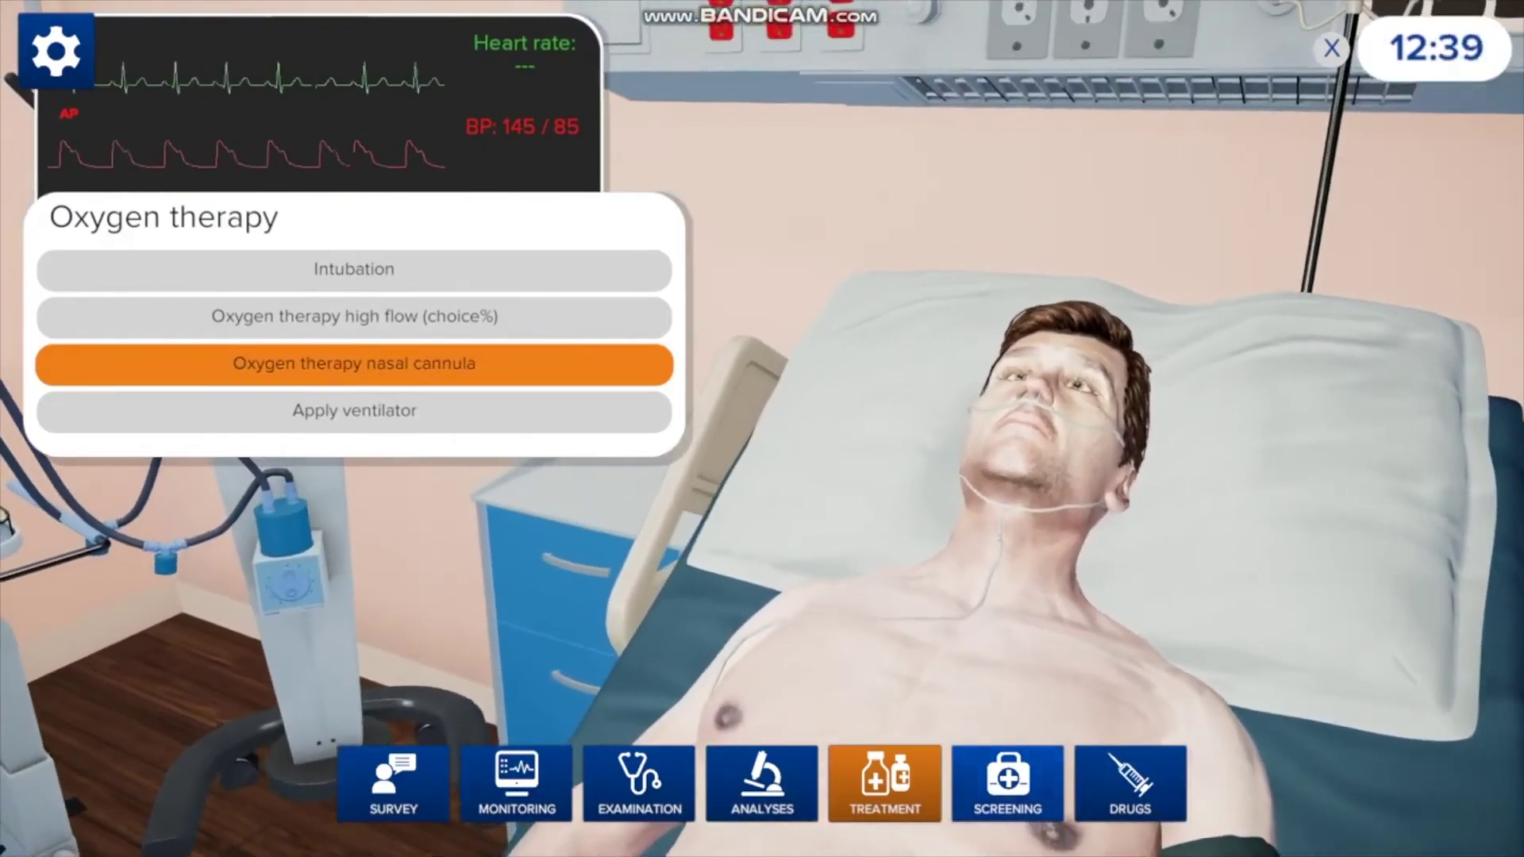
{"action": "left_click", "coordinate": [1007, 782]}
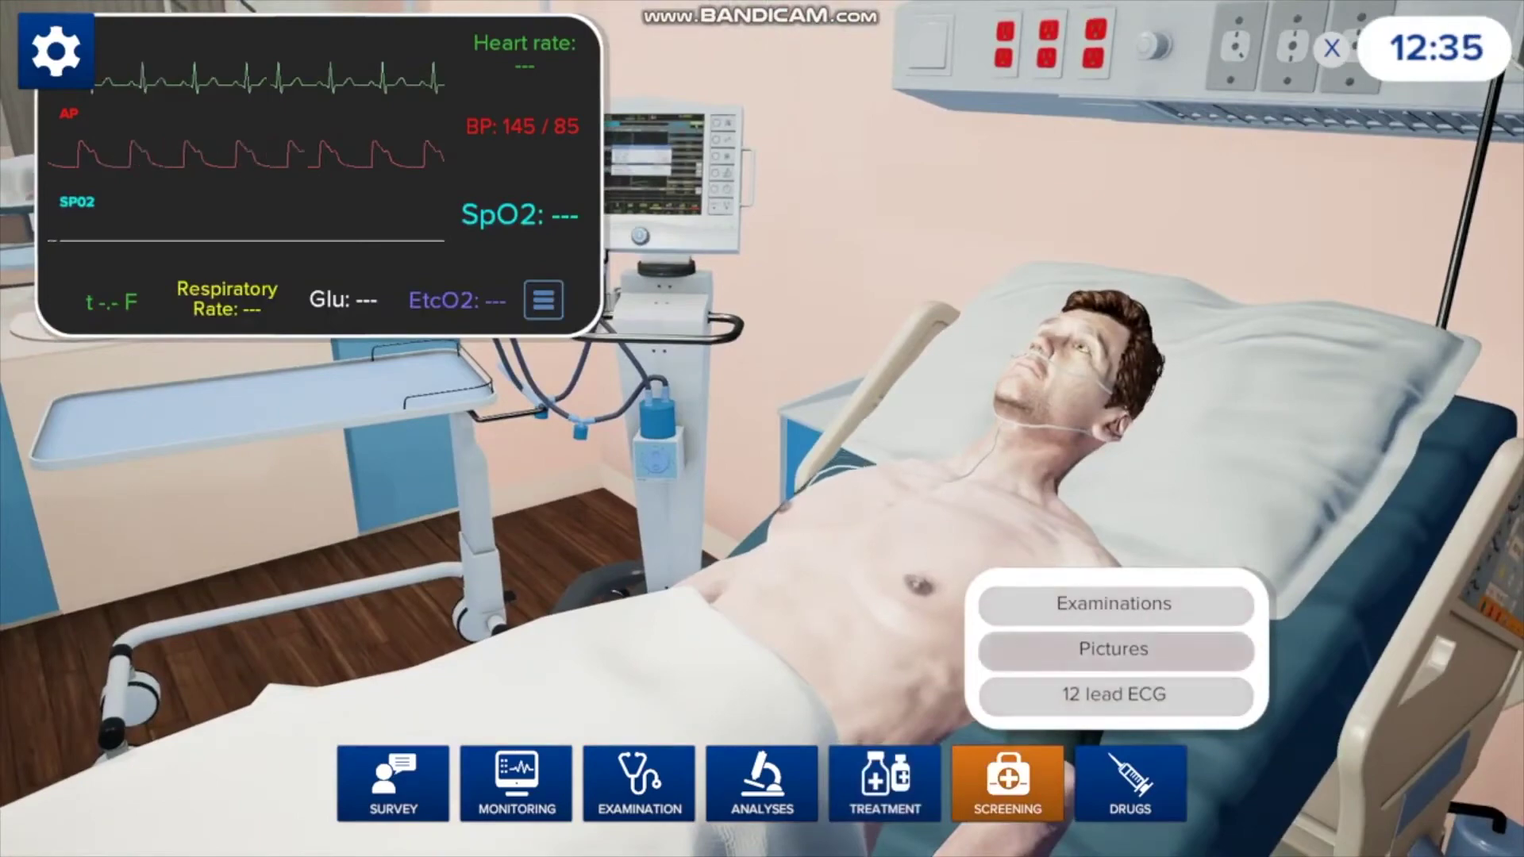
- Order an Abdominal CT from the Pictures list and view the scan image
{"action": "left_click", "coordinate": [1113, 649]}
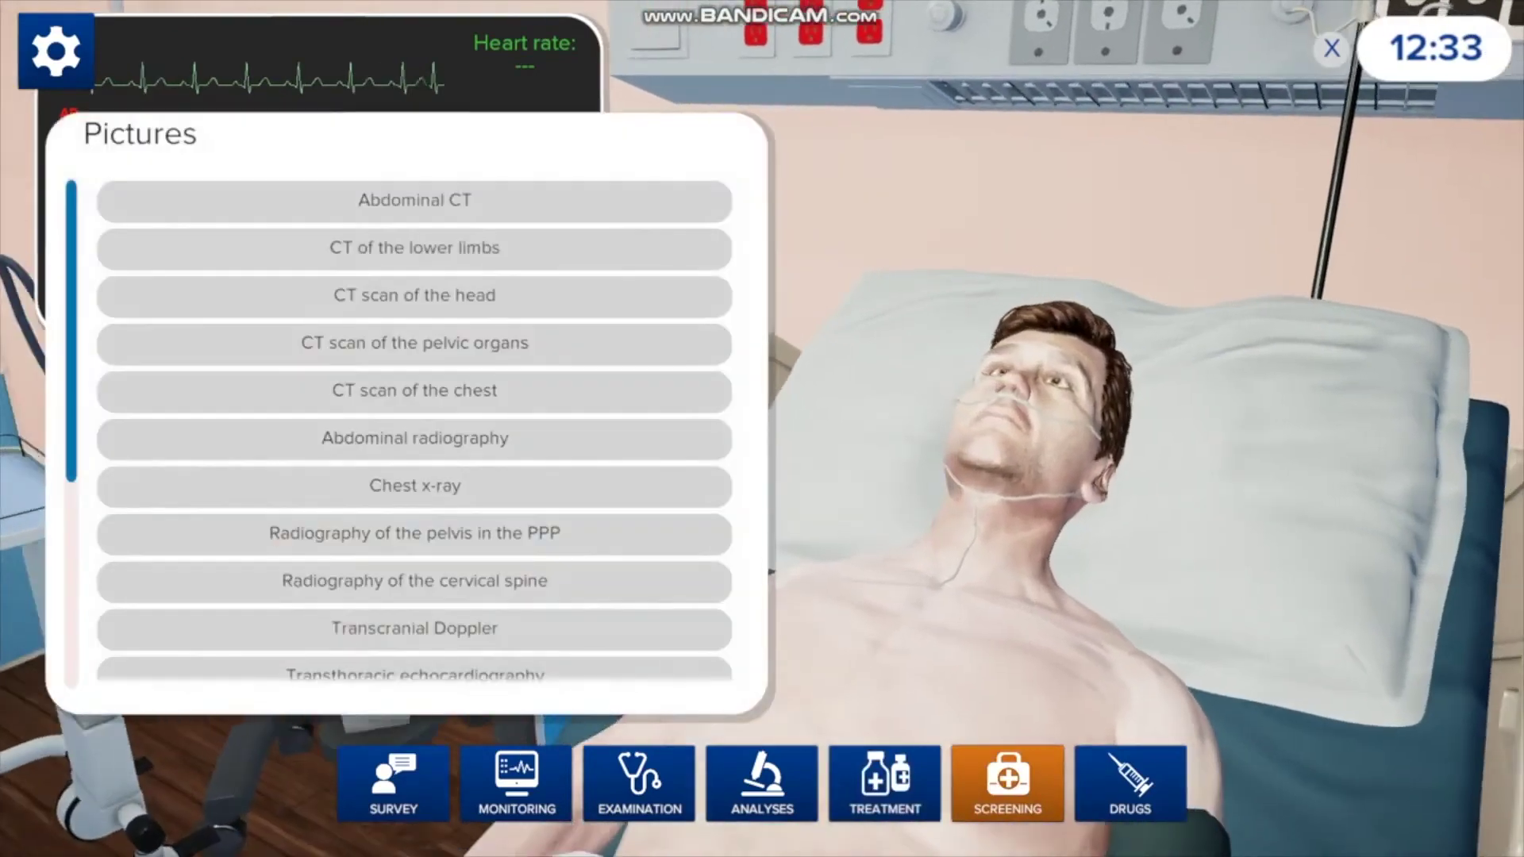
{"action": "left_click", "coordinate": [414, 200]}
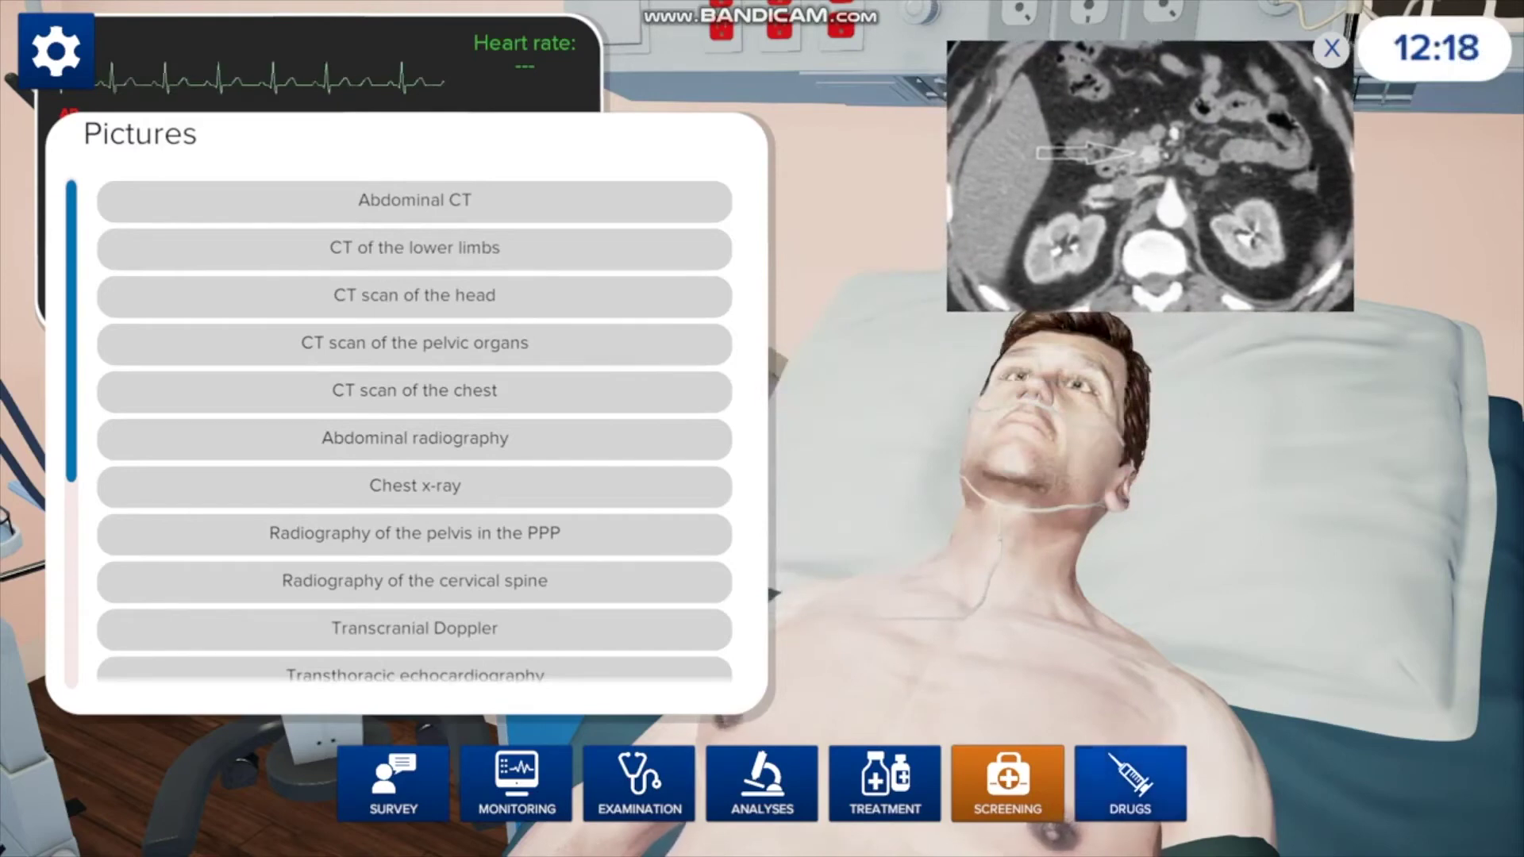
{"action": "left_click", "coordinate": [1131, 783]}
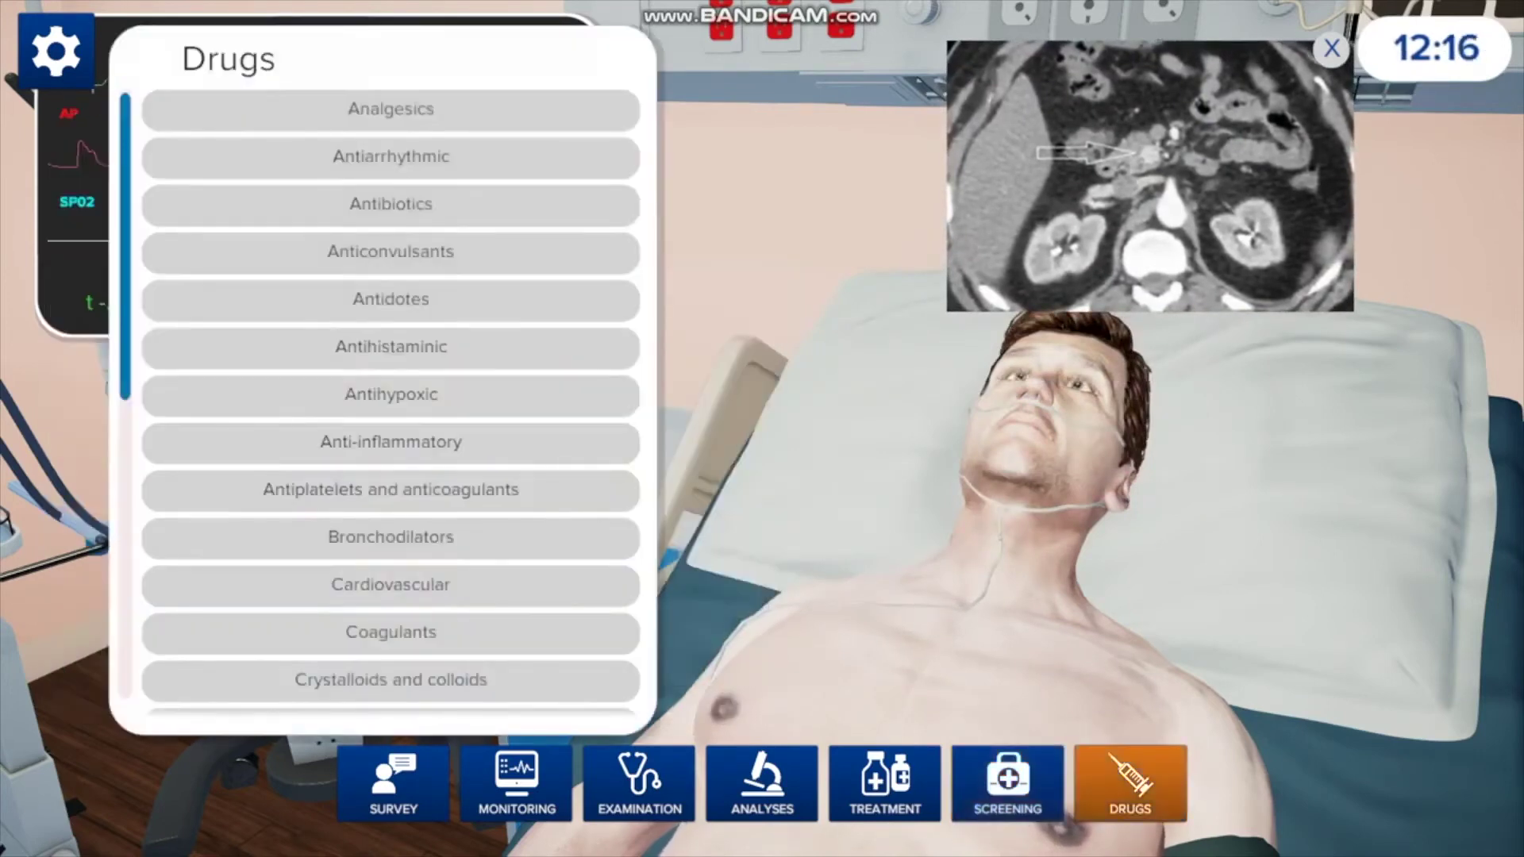
- Select Cefotaxime from the Antibiotics drug list
{"action": "scroll", "coordinate": [391, 397], "scroll_direction": "down", "scroll_amount": 5}
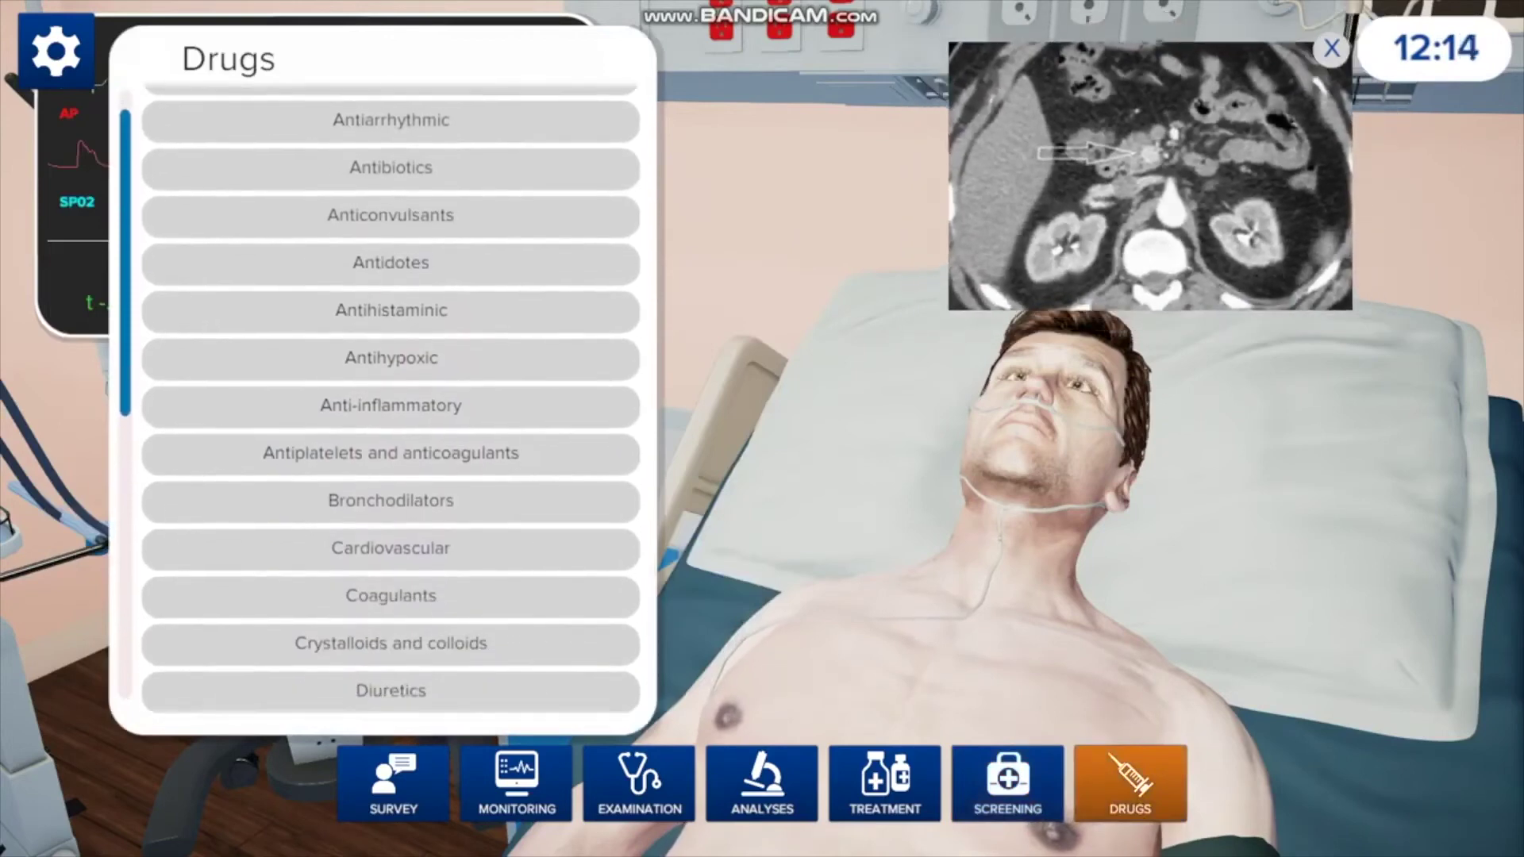
{"action": "scroll", "coordinate": [391, 413], "scroll_direction": "up", "scroll_amount": 4}
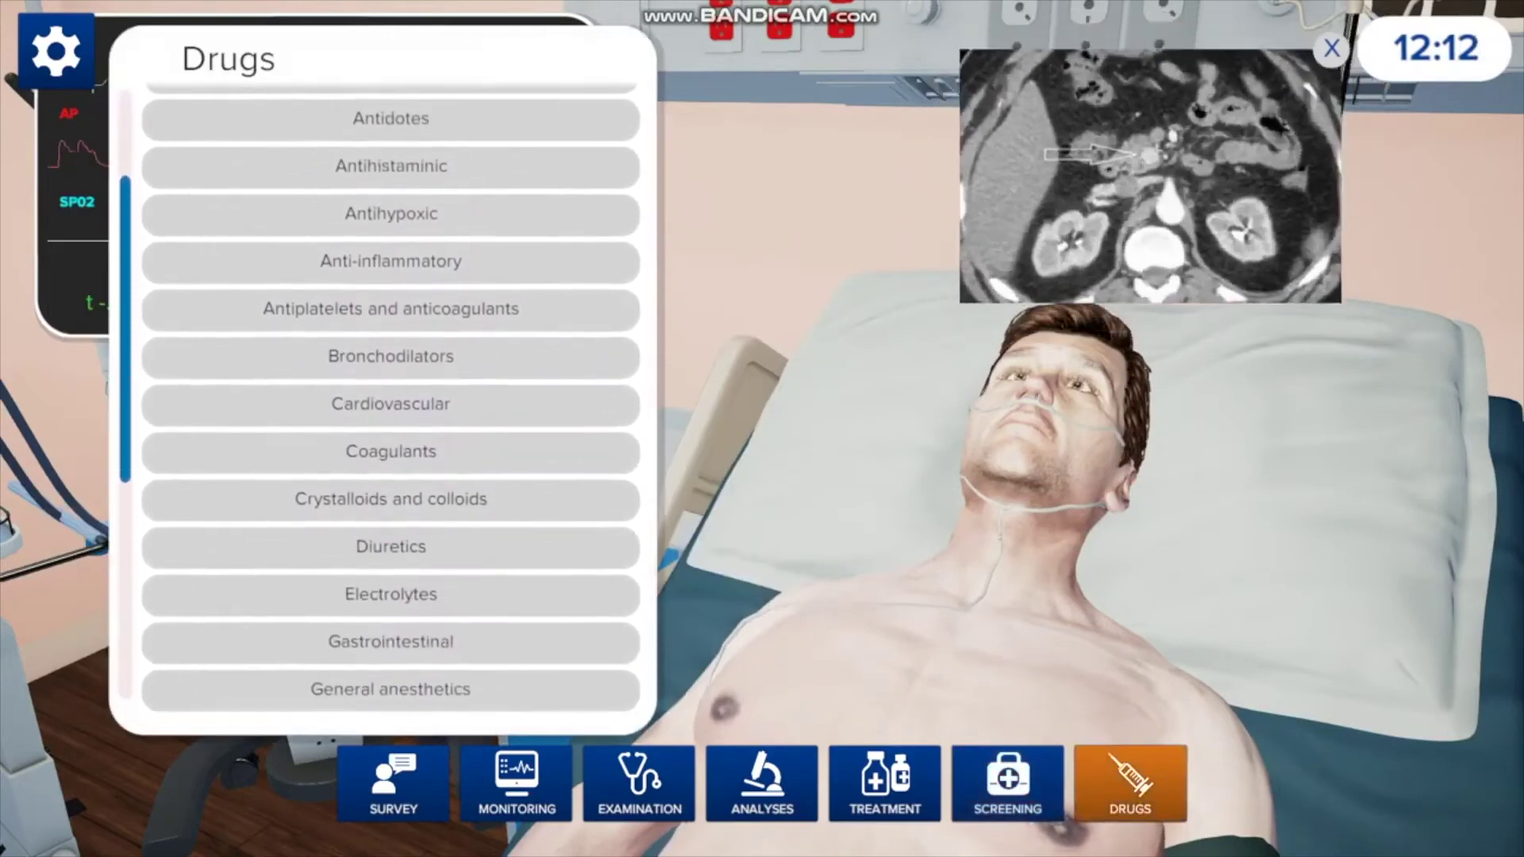
{"action": "left_click", "coordinate": [391, 157]}
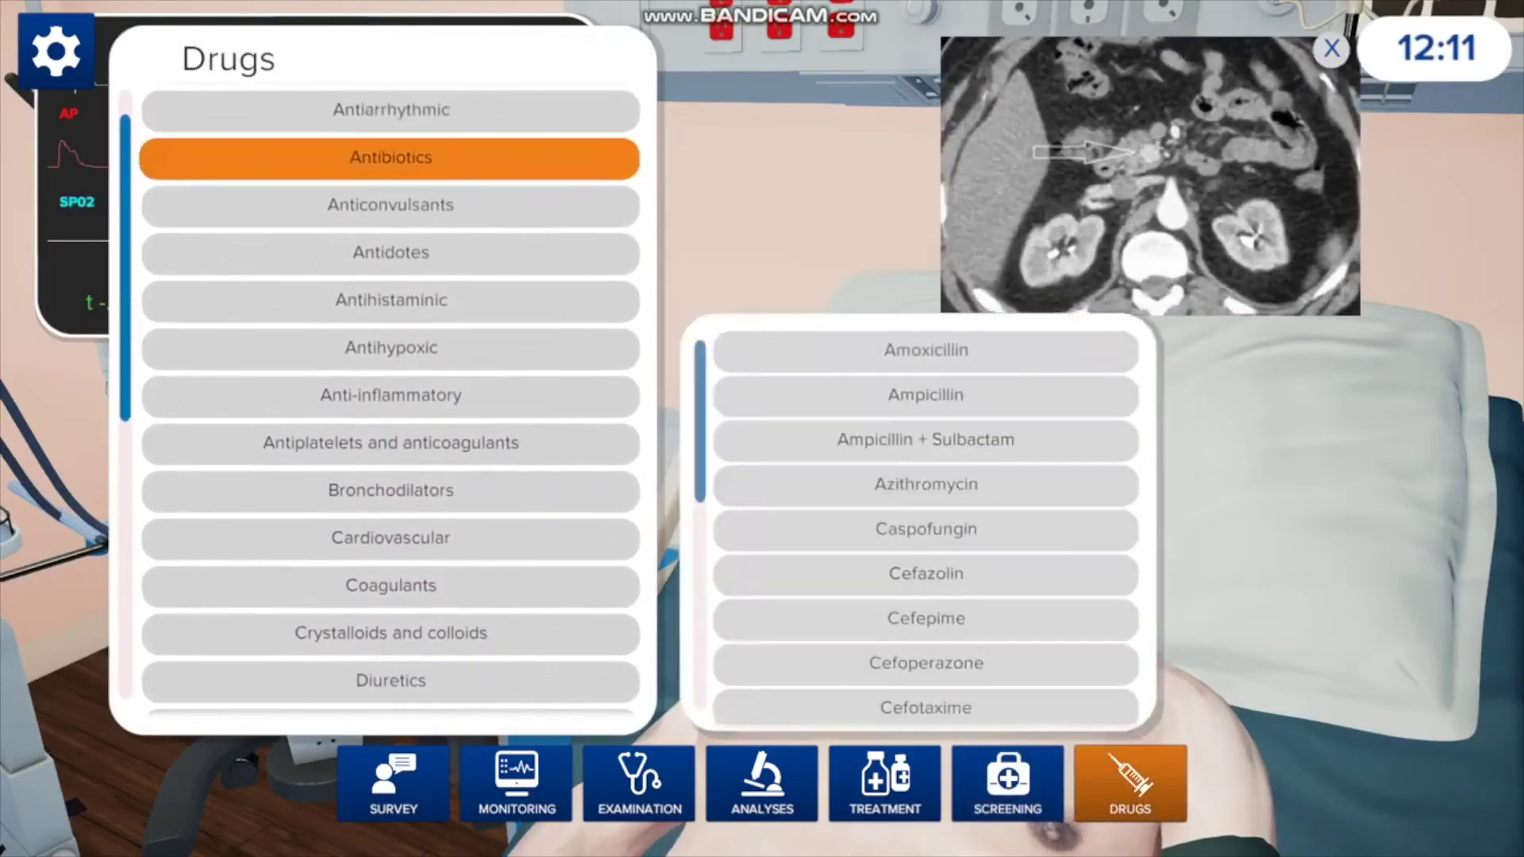
{"action": "scroll", "coordinate": [926, 524], "scroll_direction": "down", "scroll_amount": 3}
{"action": "scroll", "coordinate": [926, 524], "scroll_direction": "down", "scroll_amount": 4}
{"action": "scroll", "coordinate": [926, 524], "scroll_direction": "up", "scroll_amount": 3}
{"action": "left_click", "coordinate": [926, 431]}
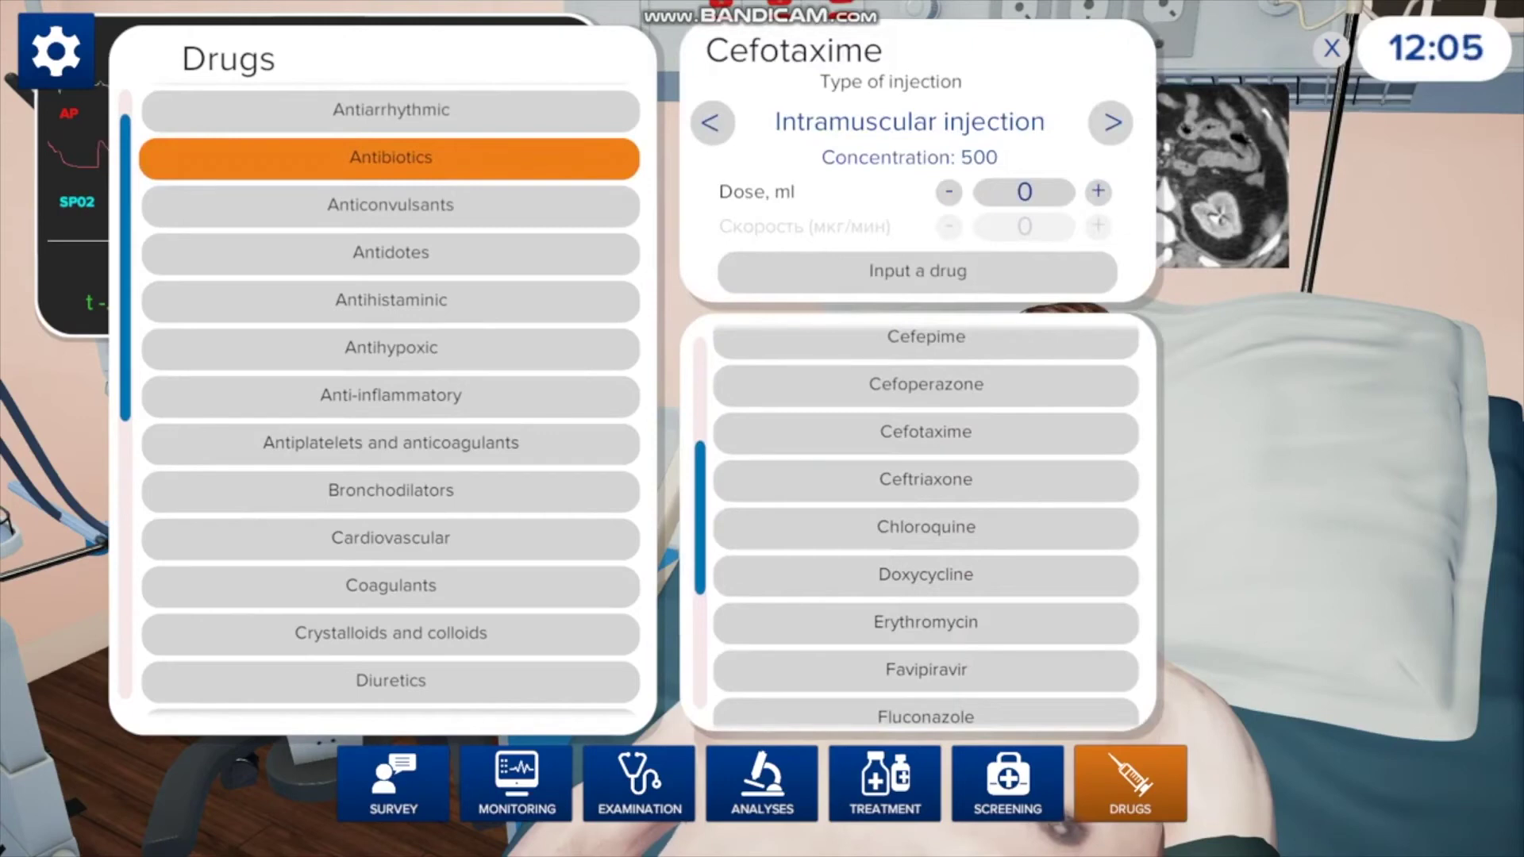
- Set Cefotaxime to intravenous injection at concentration 500, raise the dose, and administer it
{"action": "left_click", "coordinate": [1111, 122]}
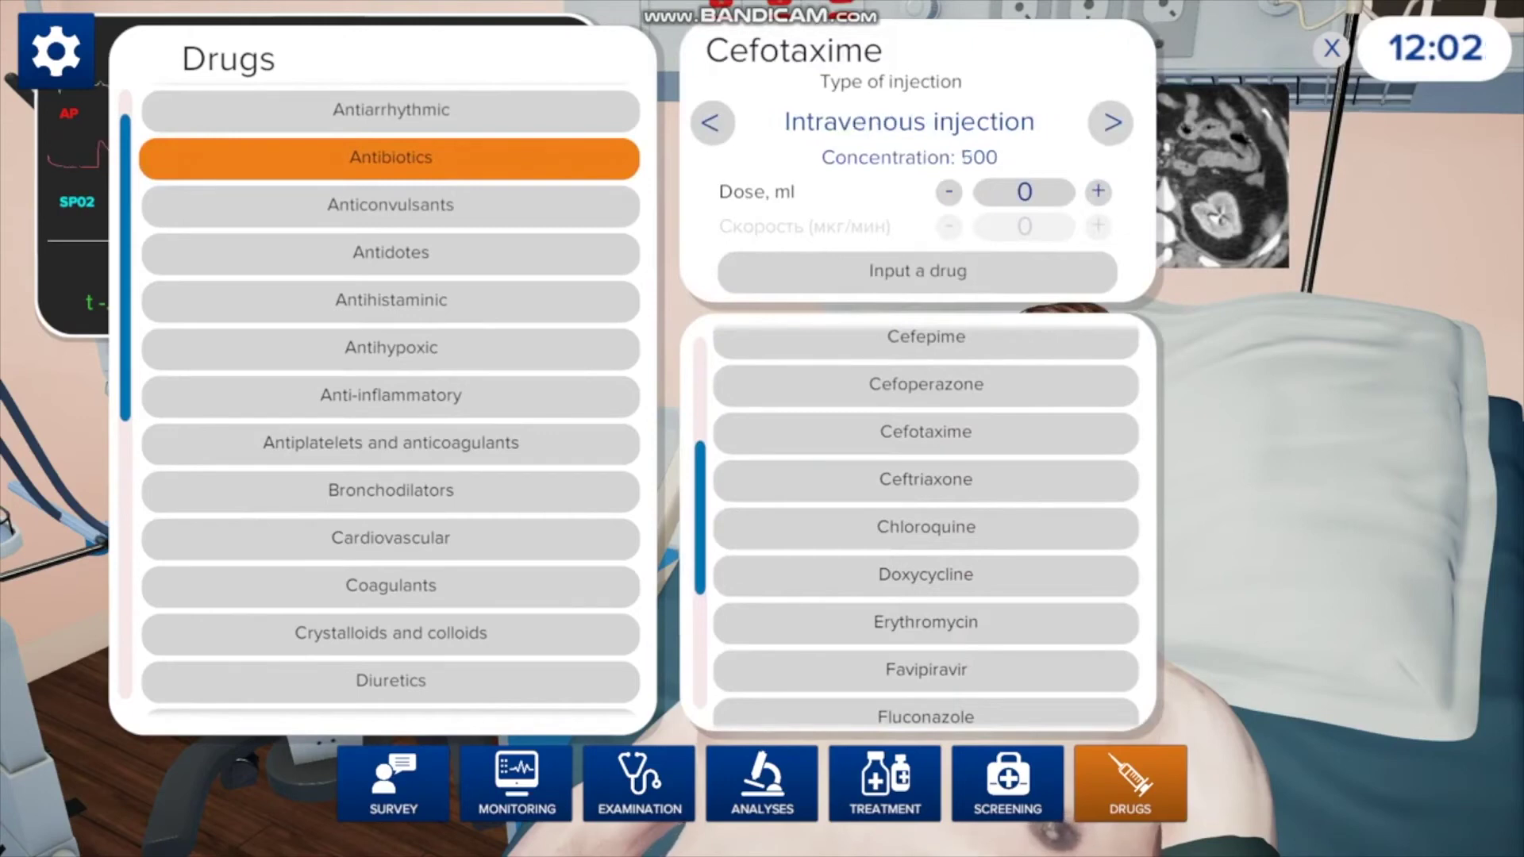
{"action": "left_click", "coordinate": [1112, 122]}
{"action": "left_click", "coordinate": [1111, 122]}
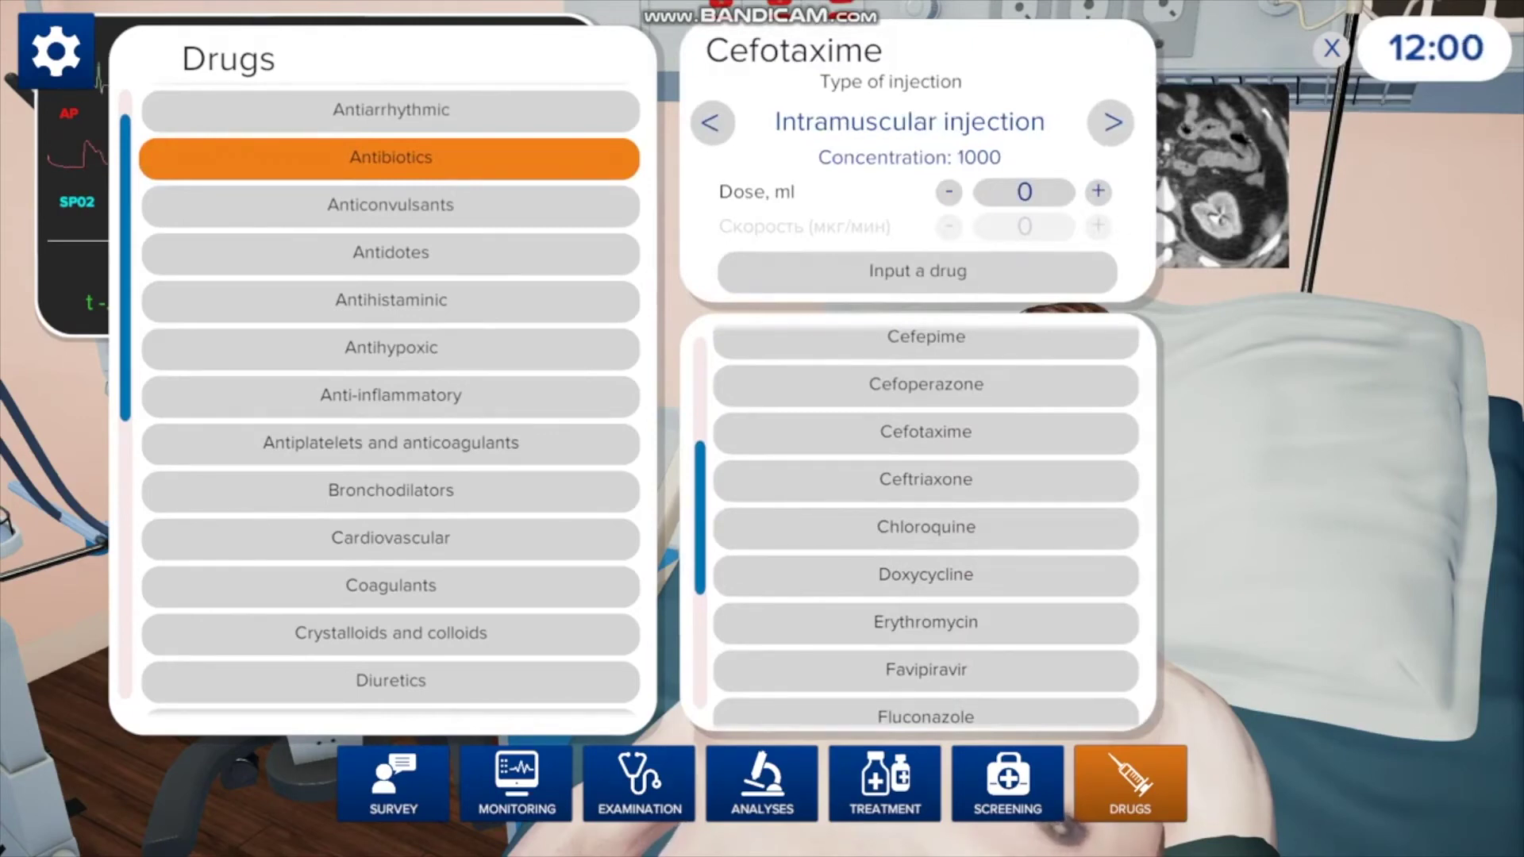
{"action": "left_click", "coordinate": [1111, 122]}
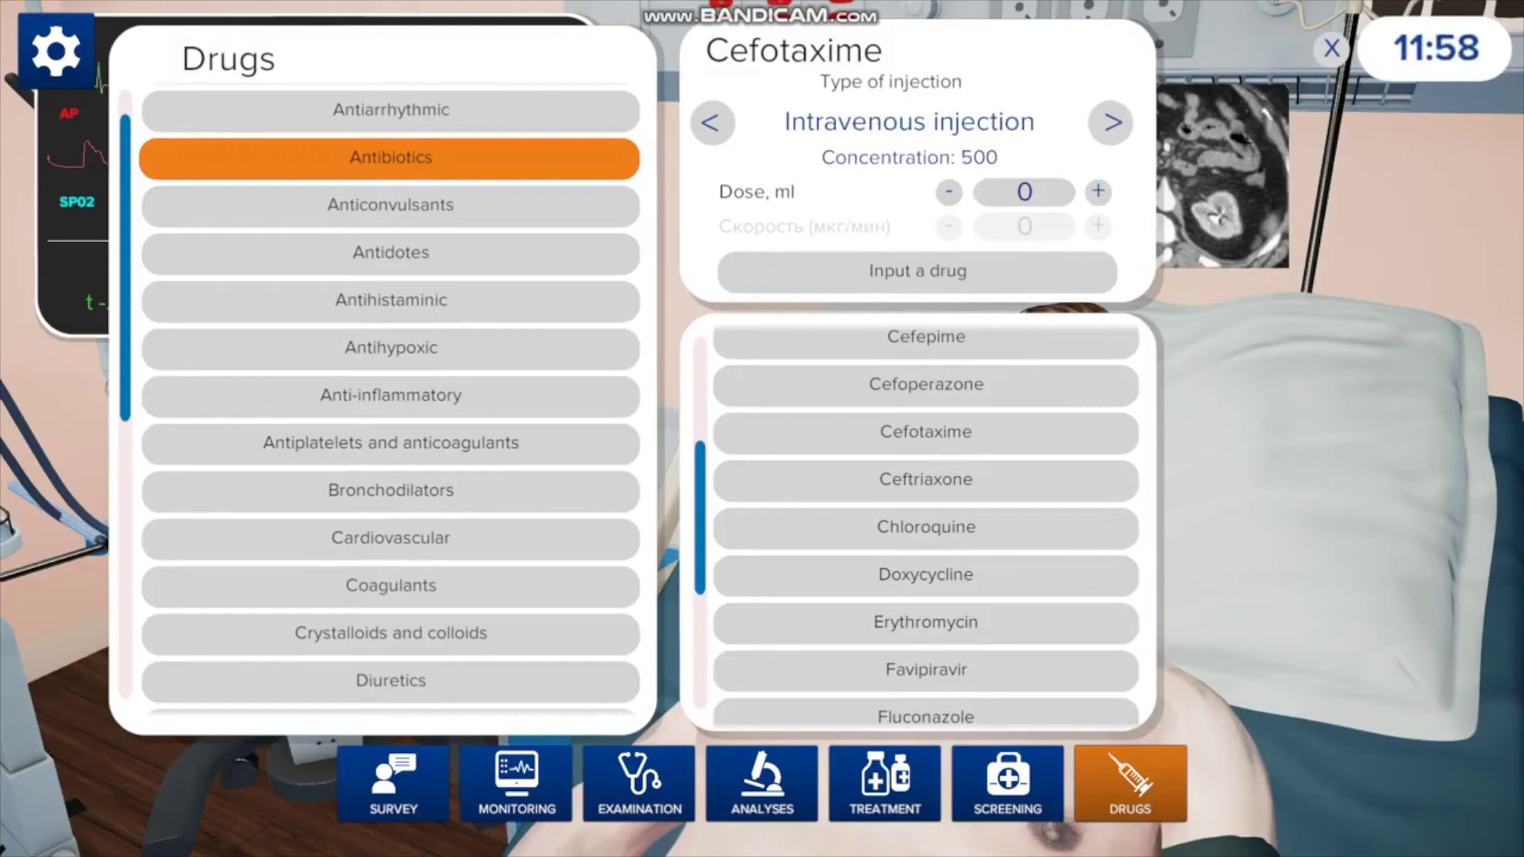
{"action": "left_click", "coordinate": [1098, 191]}
{"action": "left_click", "coordinate": [1098, 191]}
{"action": "left_click", "coordinate": [1098, 191]}
{"action": "left_click", "coordinate": [1099, 191]}
{"action": "left_click", "coordinate": [1099, 191]}
{"action": "left_click", "coordinate": [917, 270]}
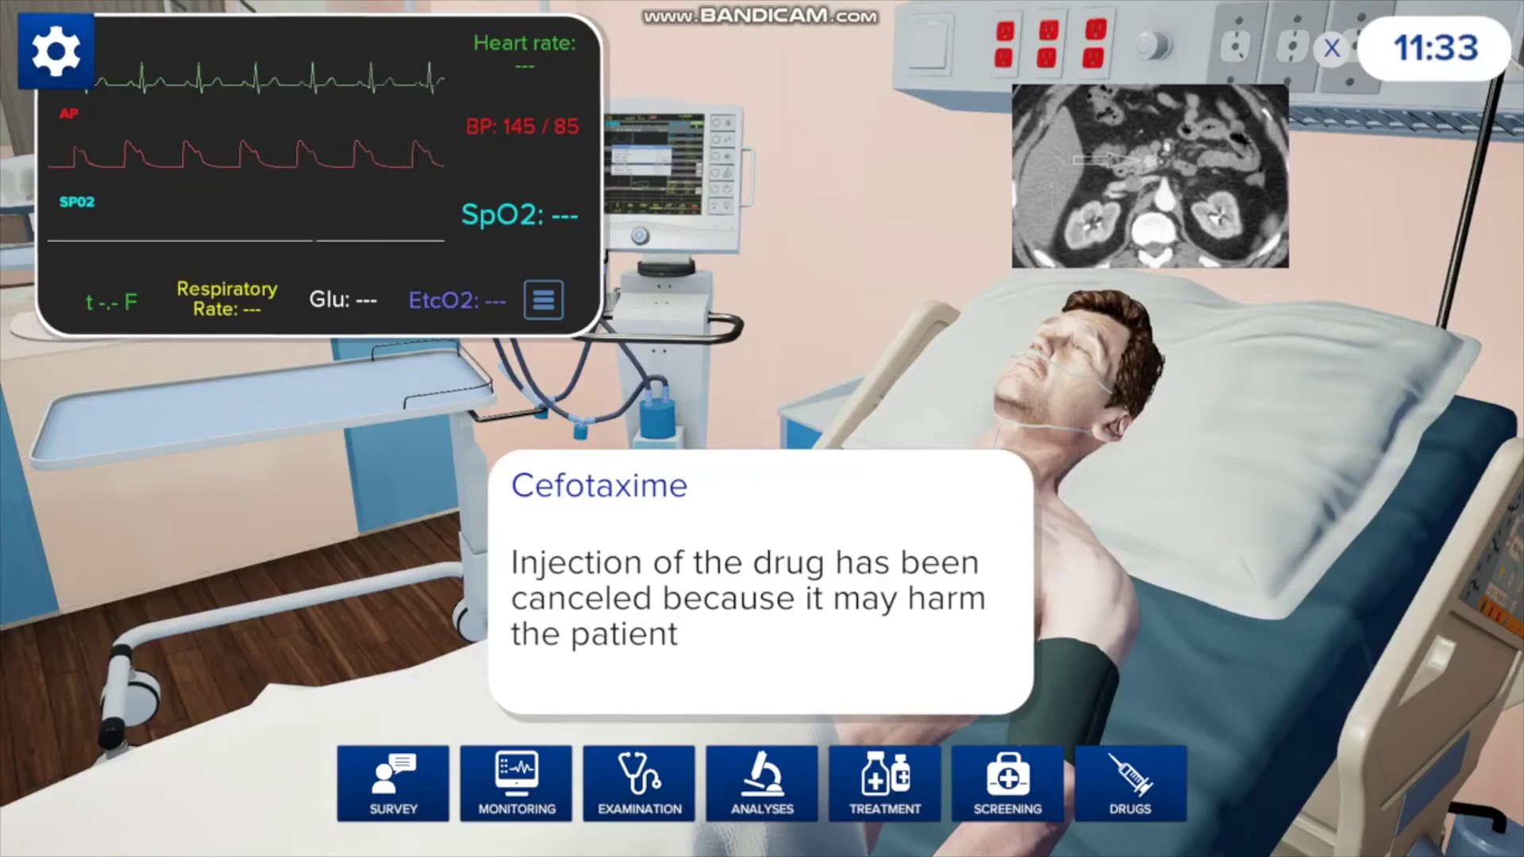
- End the simulation from the Esc menu and choose Hypoglycemia as the diagnosis
{"action": "key", "text": "Escape"}
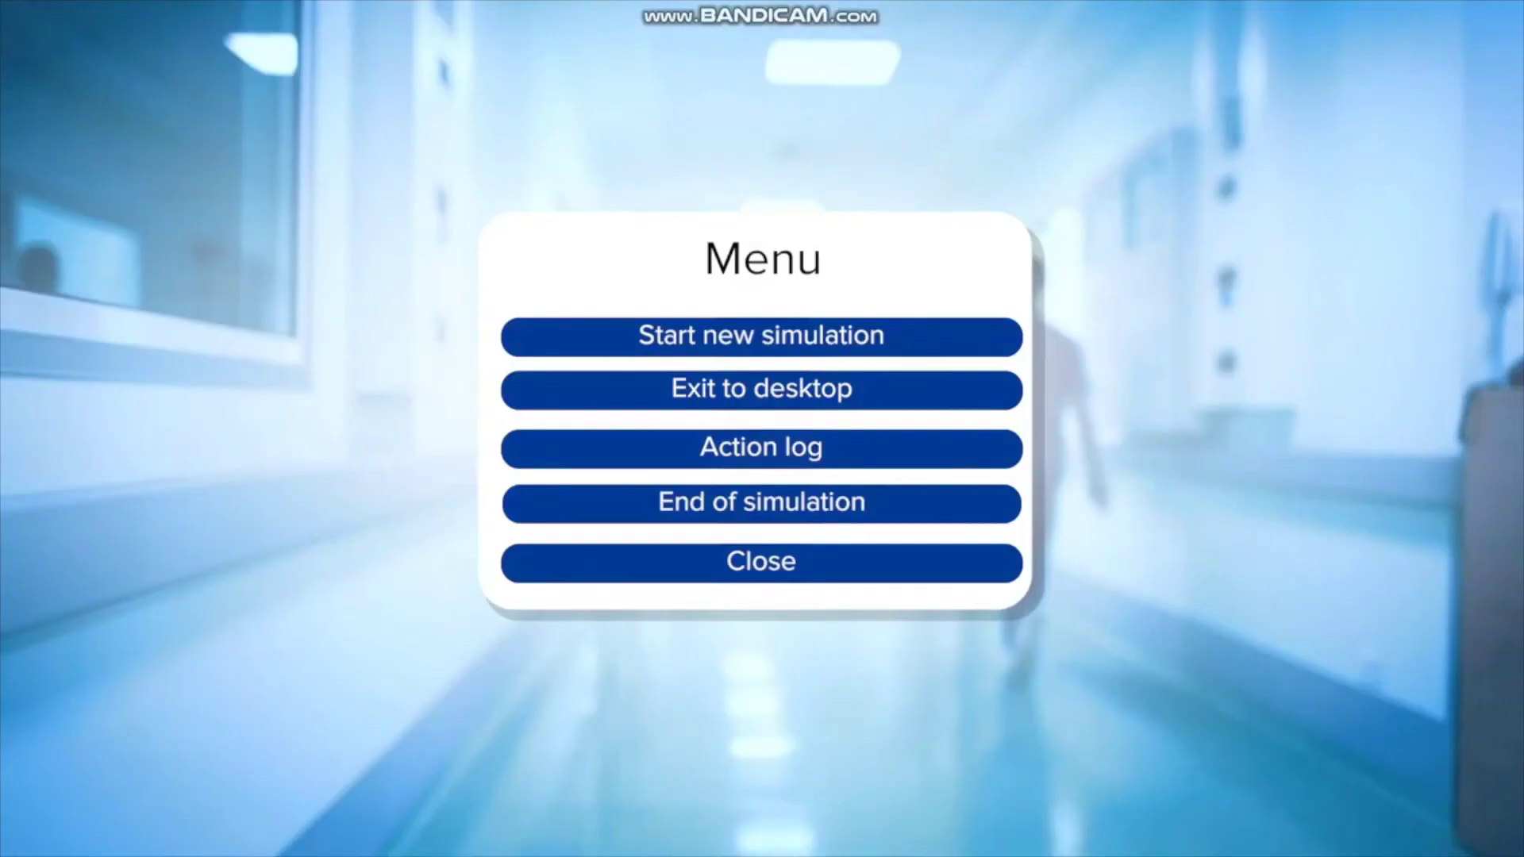
{"action": "left_click", "coordinate": [762, 502]}
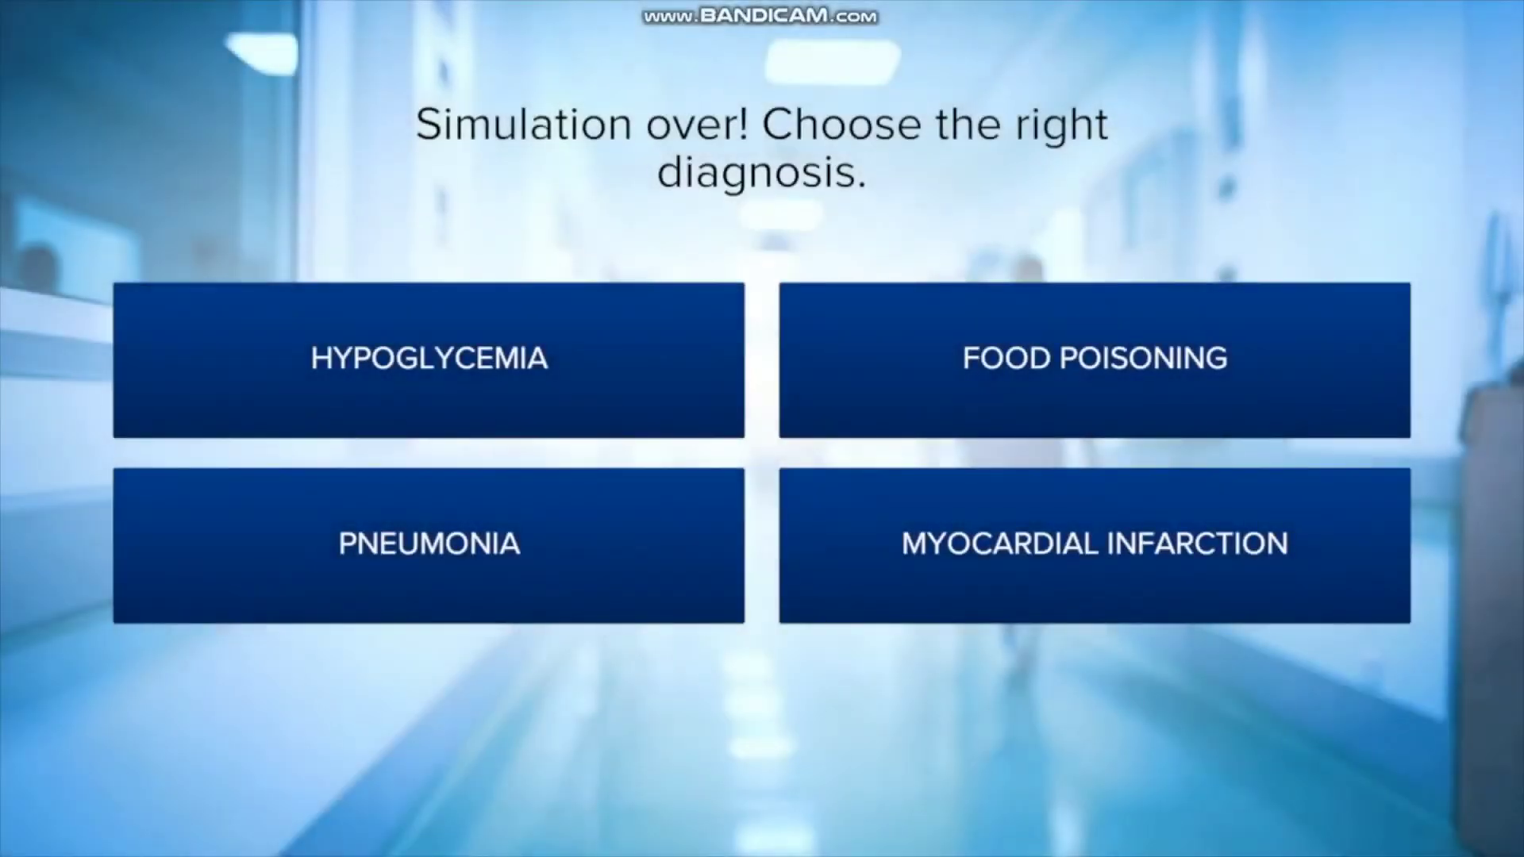
{"action": "left_click", "coordinate": [429, 359]}
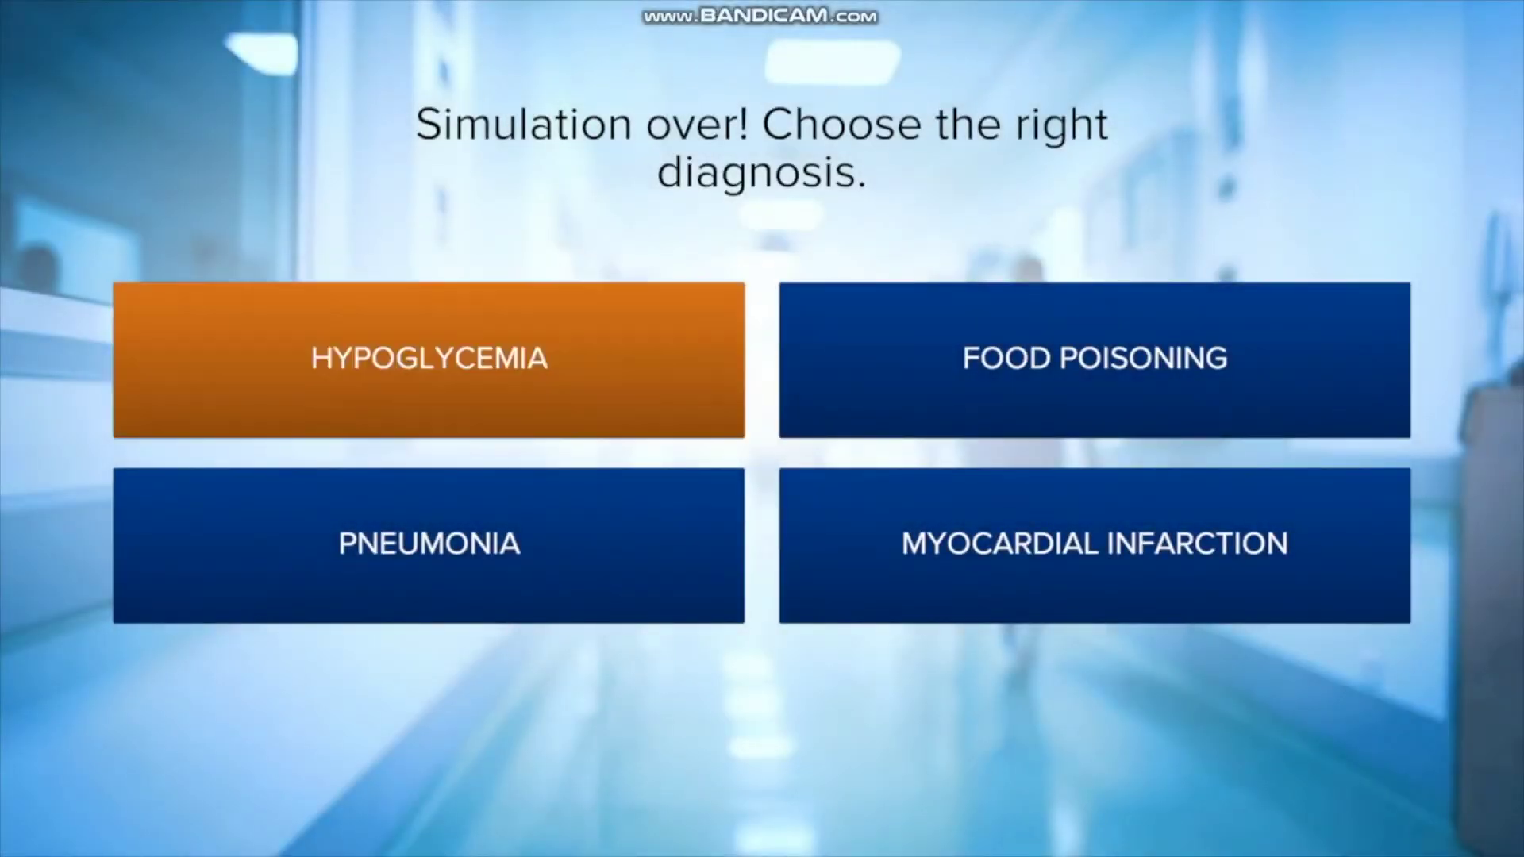